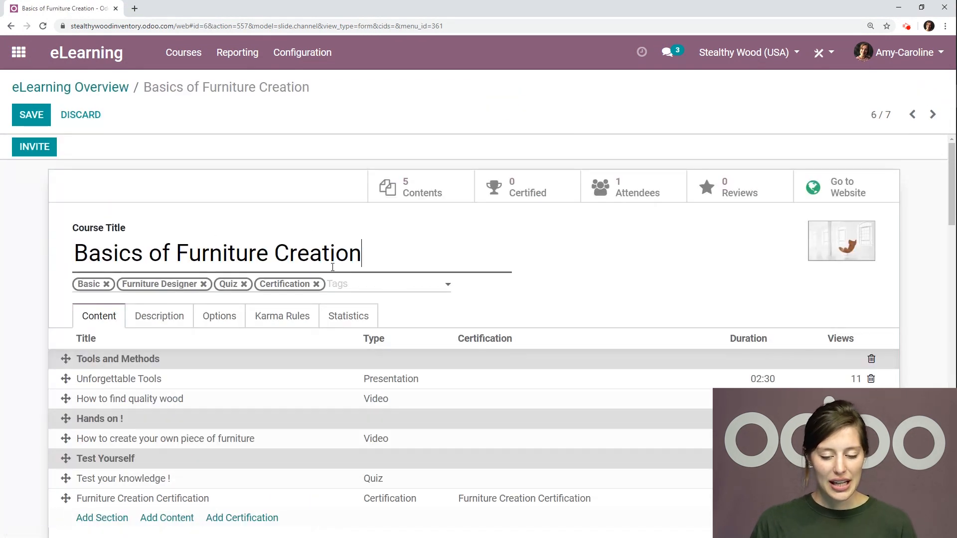
Review the course's content list, its tags and its description text
scroll(34, 242, down, 1)
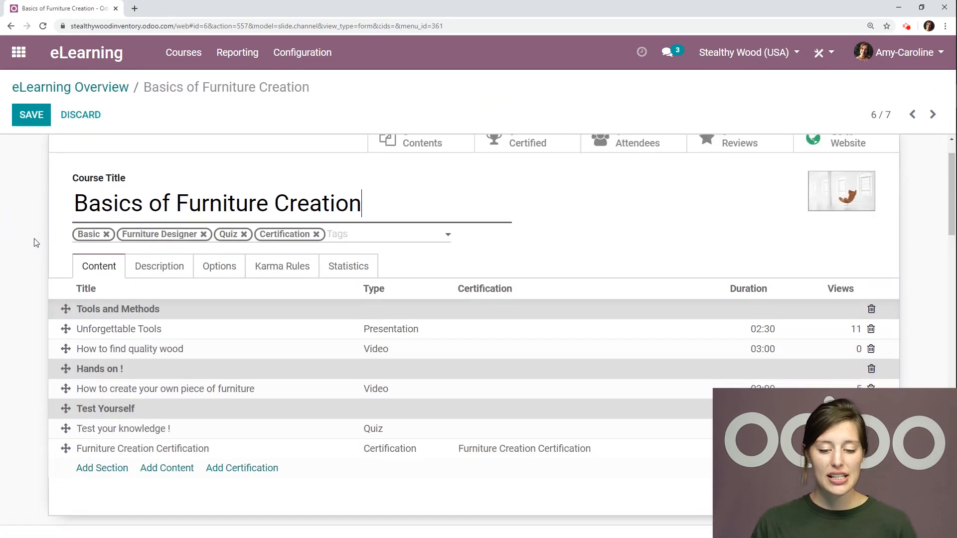
scroll(35, 241, up, 1)
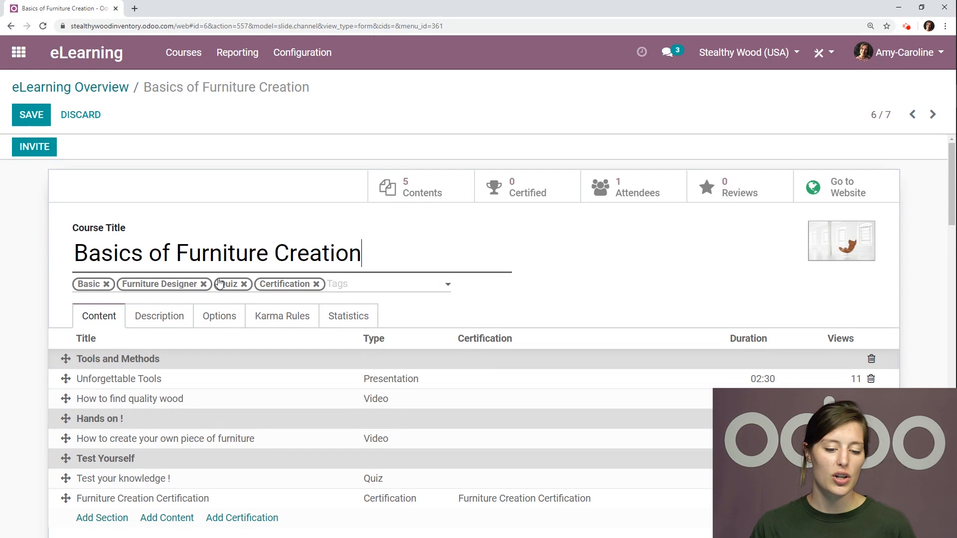
mouse_move(230, 290)
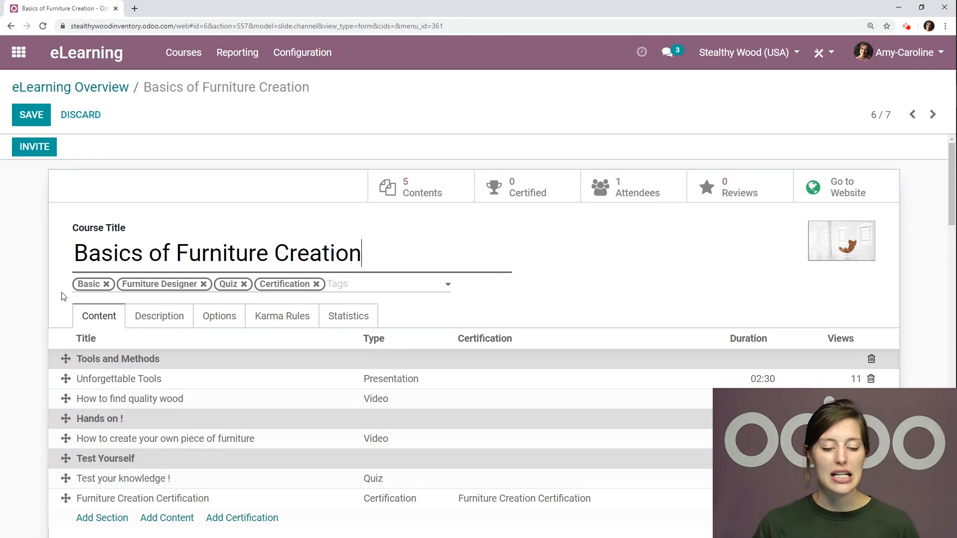
click(441, 290)
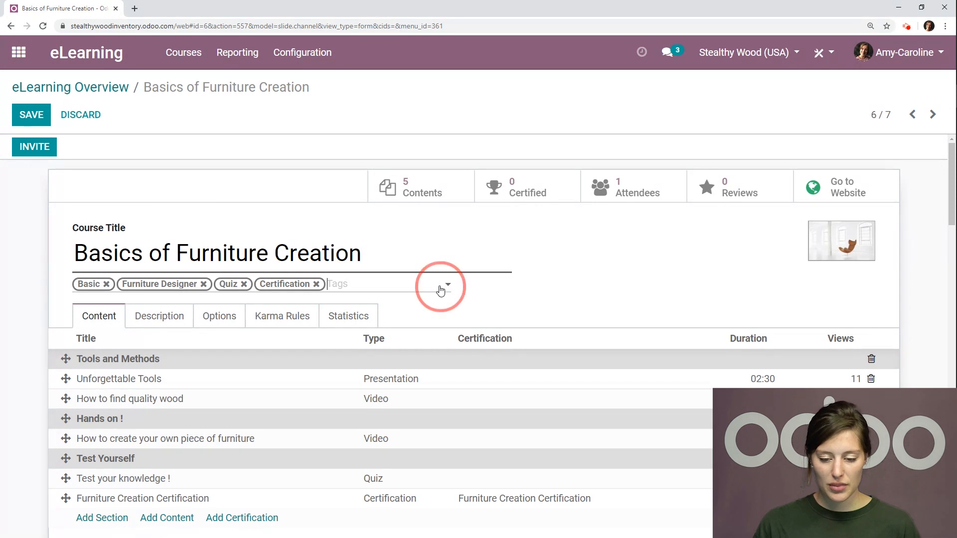
click(632, 273)
scroll(583, 264, down, 1)
scroll(576, 261, up, 1)
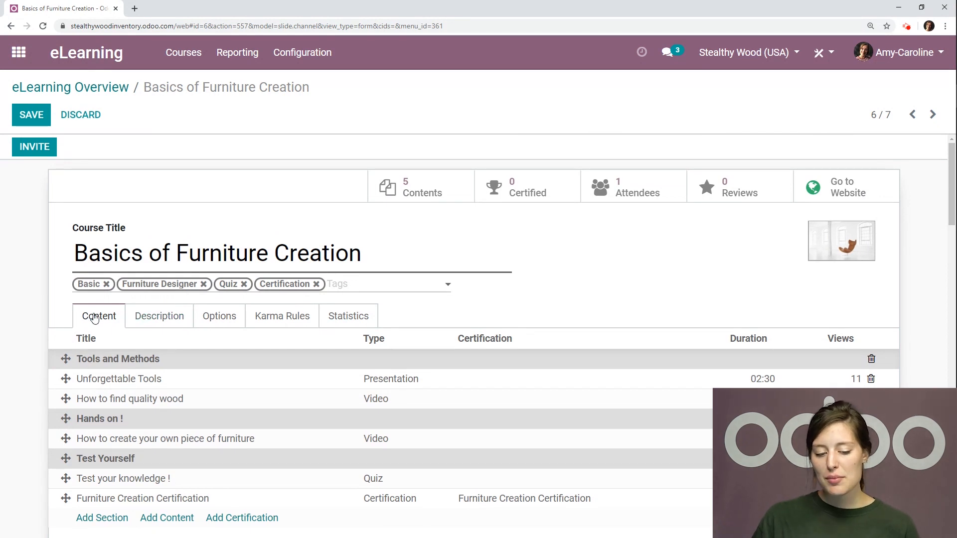
click(147, 318)
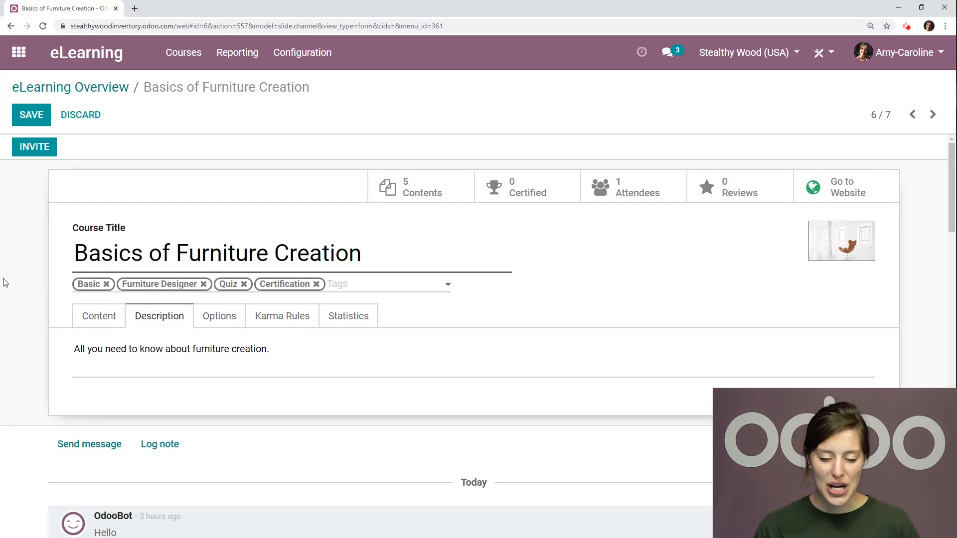
Examine the course options, including the type, responsible person, website, rating, access rights and display settings
click(231, 322)
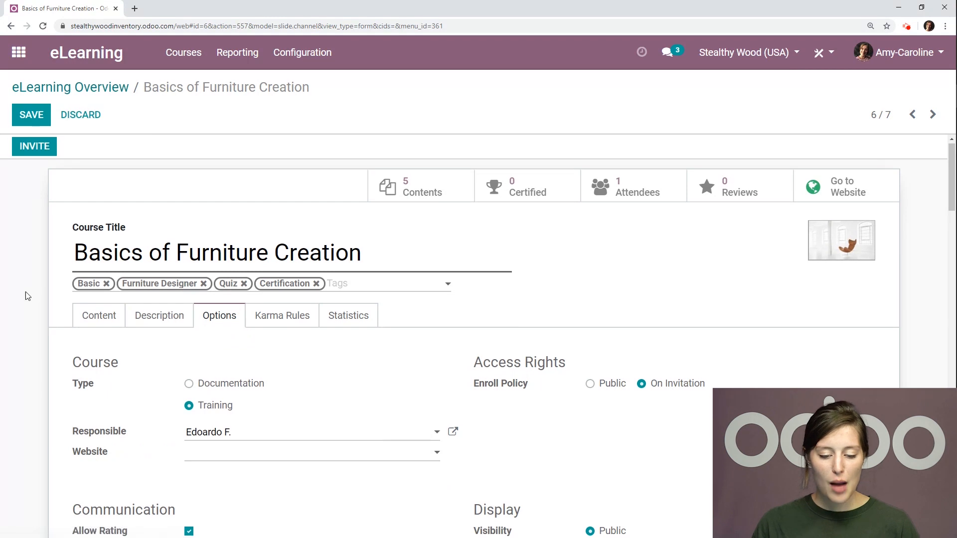
scroll(27, 296, down, 3)
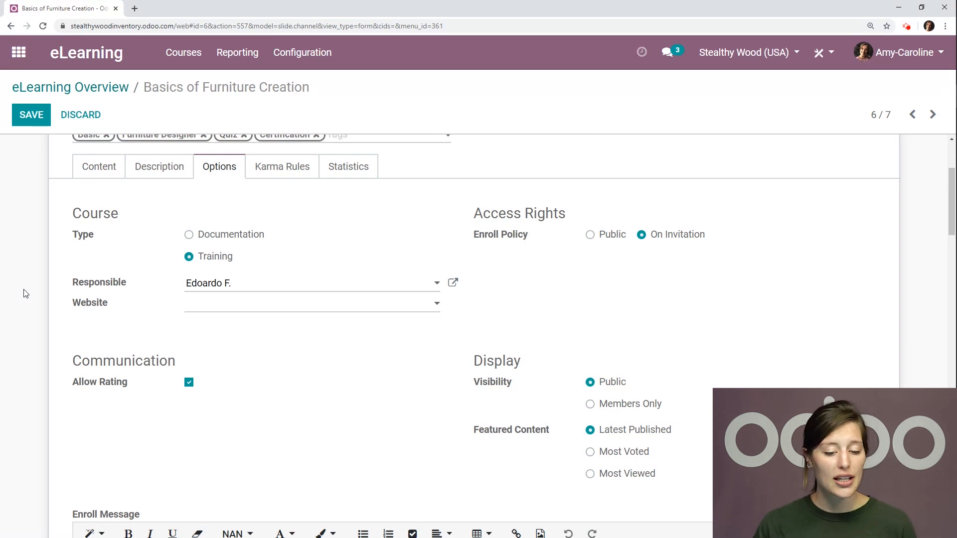
click(248, 289)
click(228, 340)
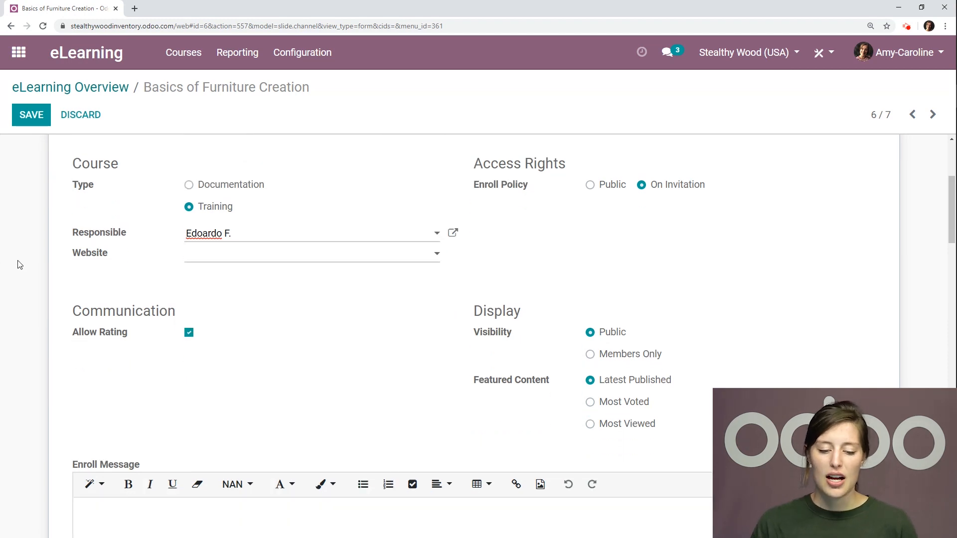
scroll(18, 264, up, 1)
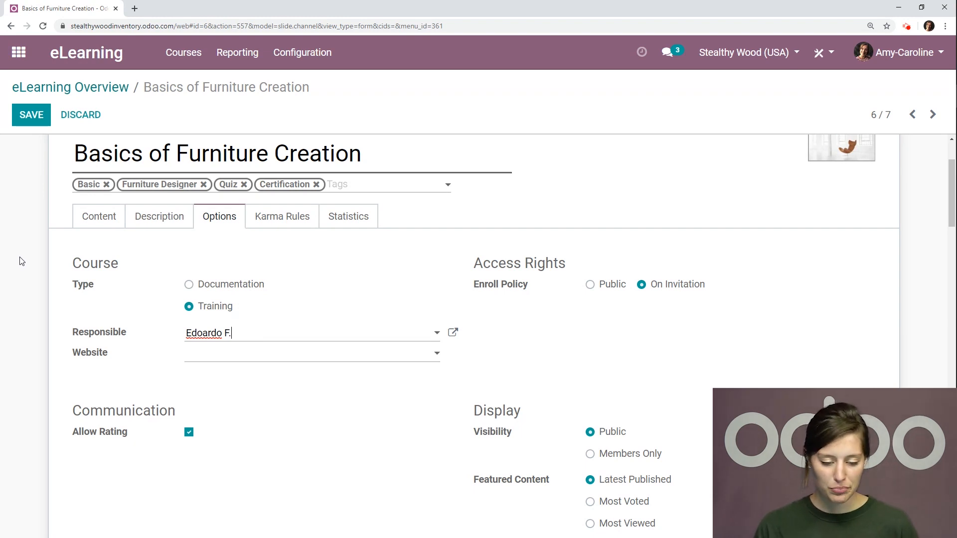
scroll(21, 262, down, 1)
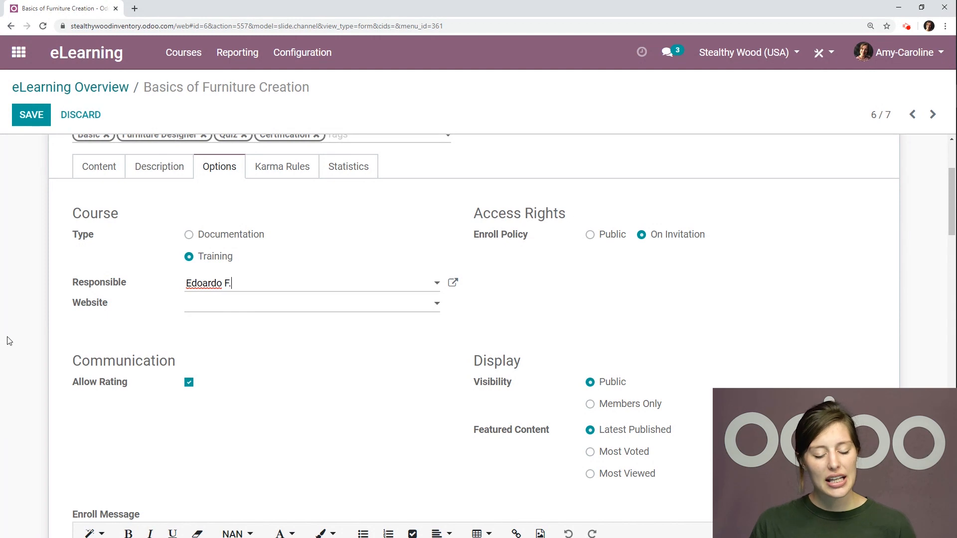
click(227, 311)
click(228, 312)
scroll(87, 344, down, 2)
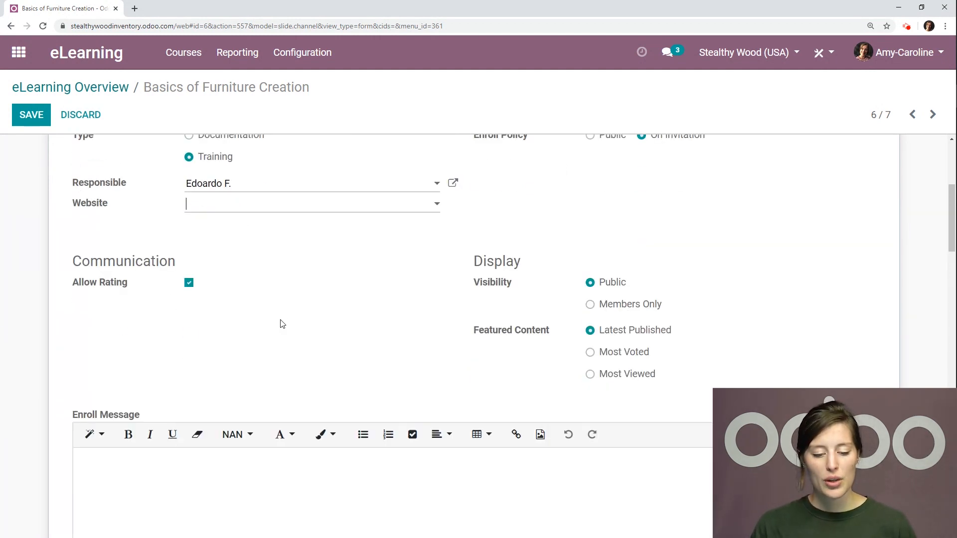
scroll(131, 285, up, 2)
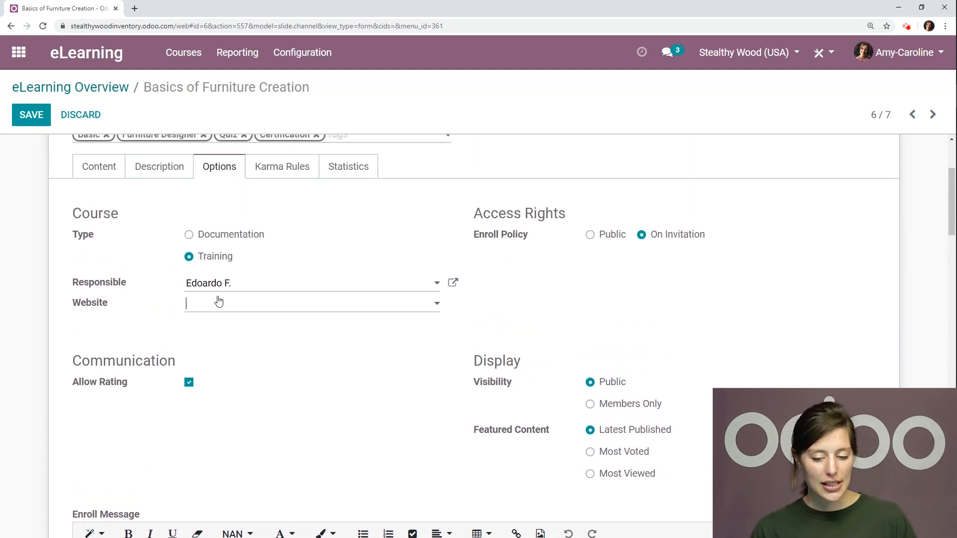
Set the course's enroll policy to Public under the access rights
scroll(797, 252, down, 1)
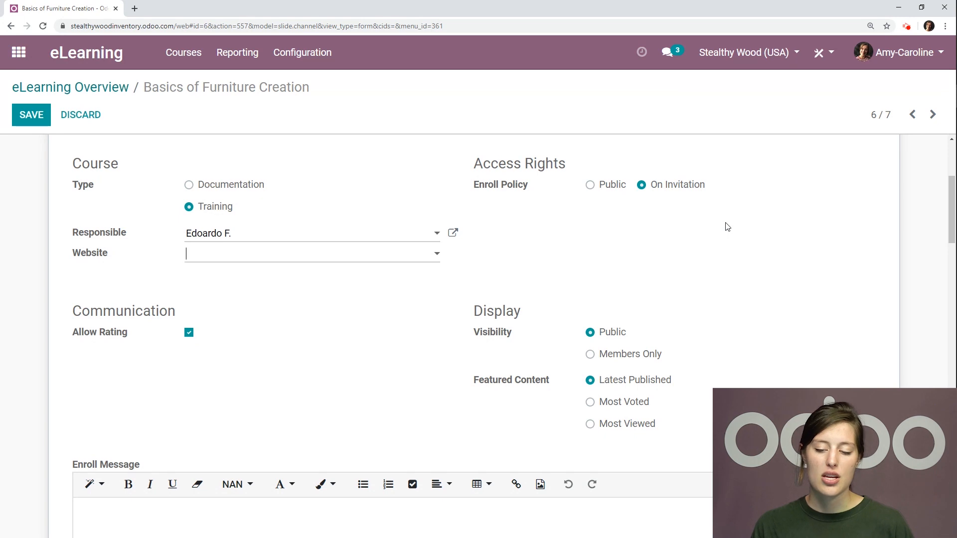
scroll(725, 225, down, 1)
scroll(725, 225, up, 2)
scroll(748, 234, down, 1)
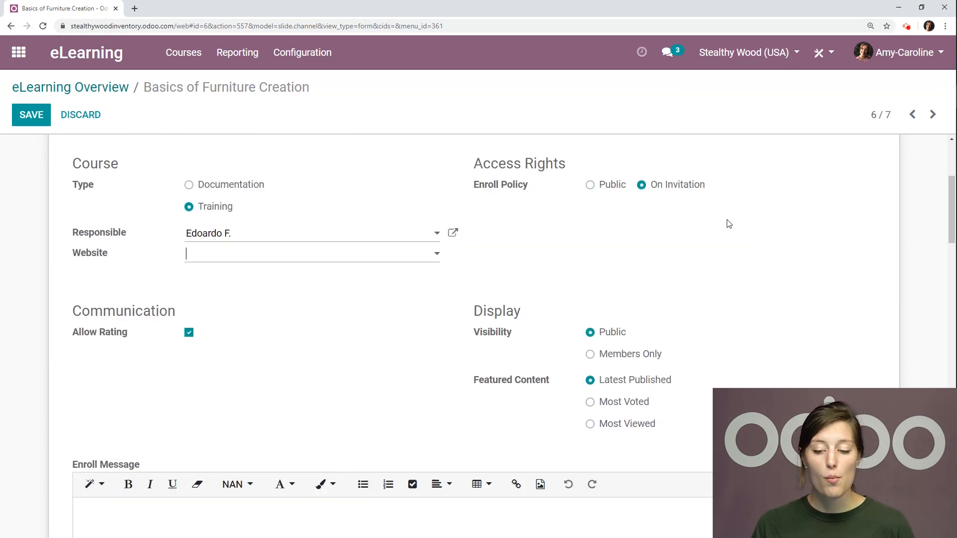
scroll(706, 226, down, 1)
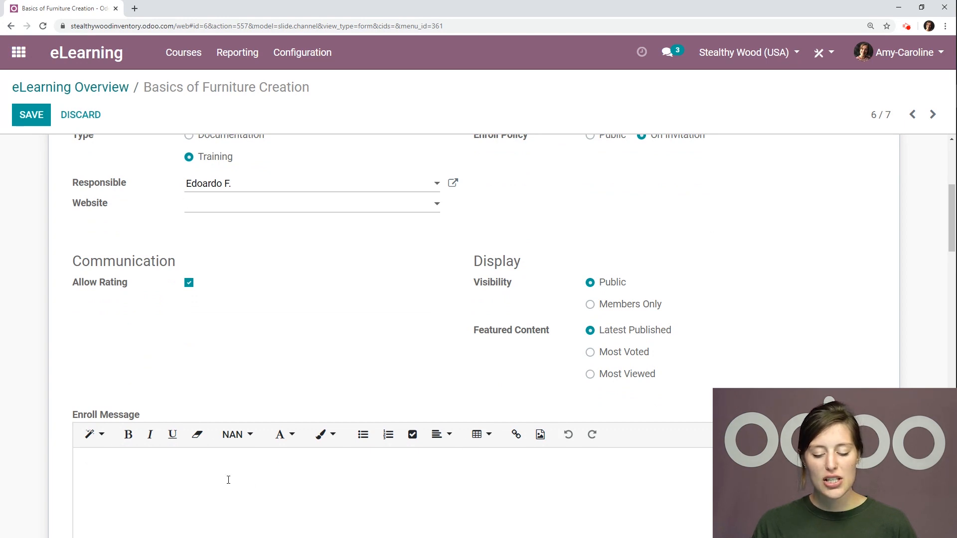
scroll(617, 395, up, 1)
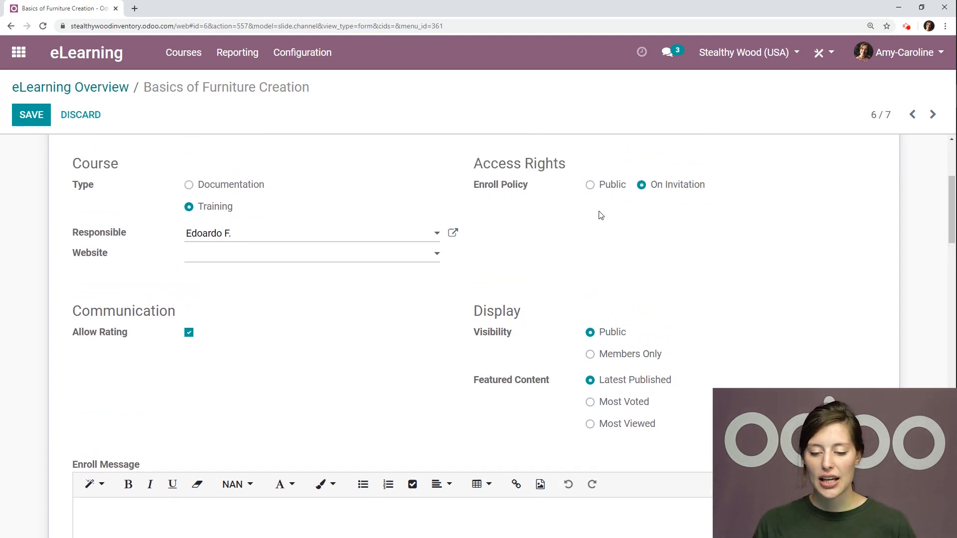
click(591, 186)
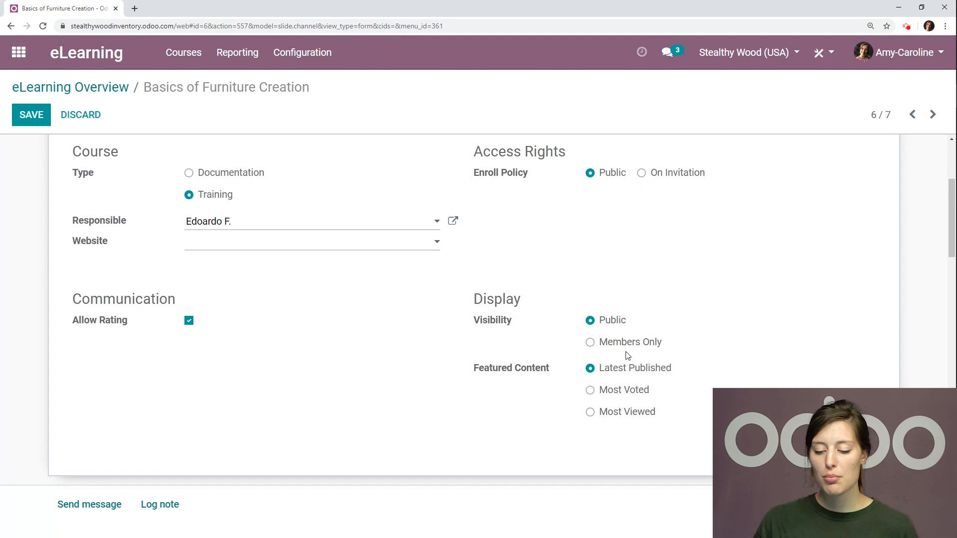
Check the course's karma rules and statistics, and return to its content list
scroll(737, 317, up, 1)
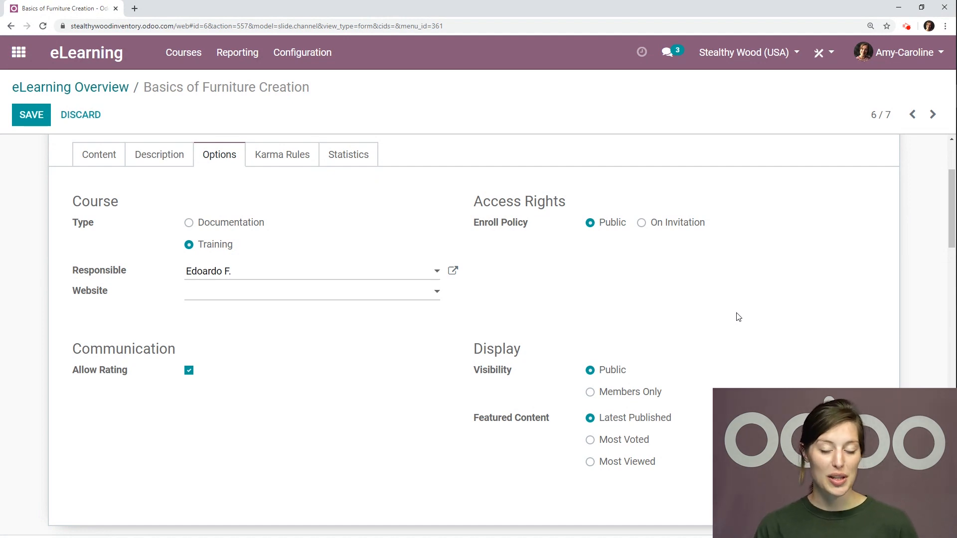
click(286, 159)
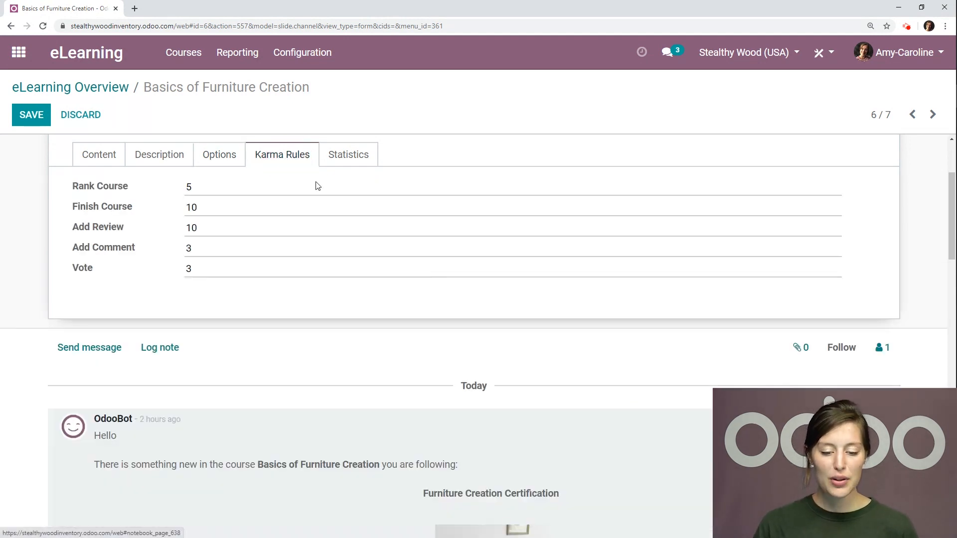
scroll(319, 189, up, 2)
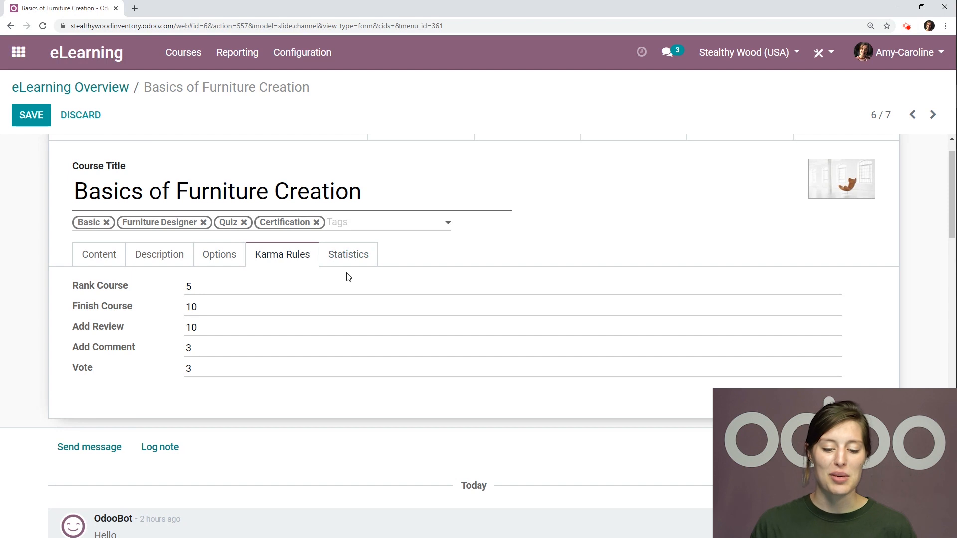
click(348, 255)
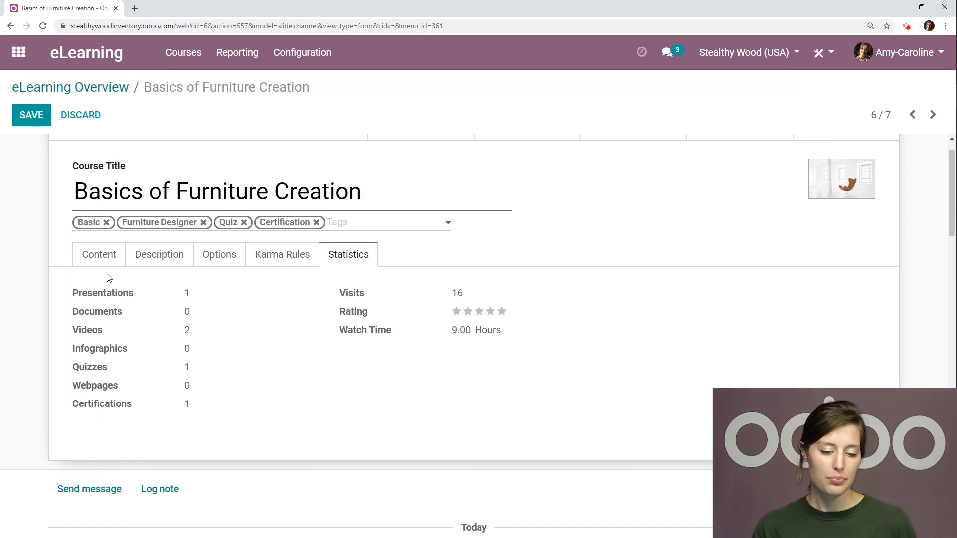
click(101, 257)
scroll(26, 305, up, 1)
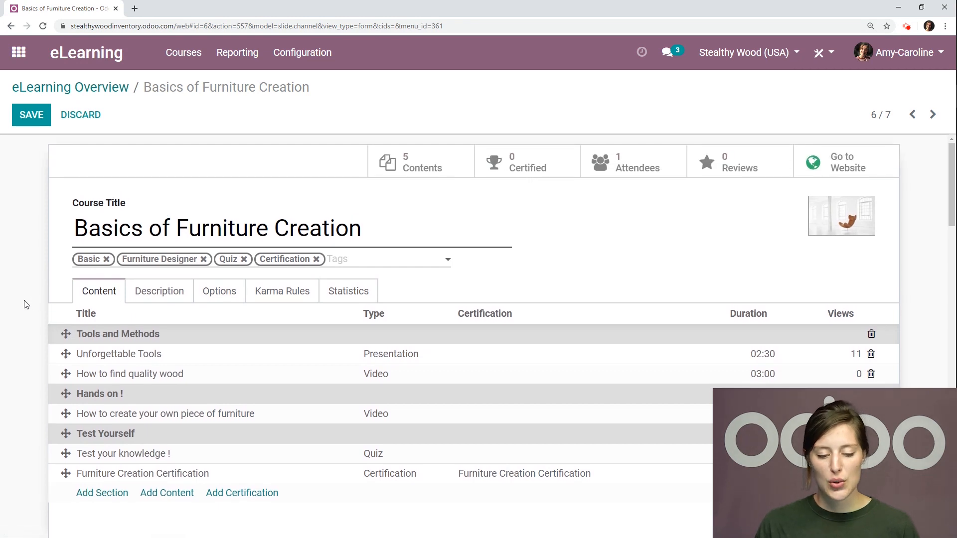
Try to move the Test Yourself section to another place in the course's content list
scroll(26, 305, down, 1)
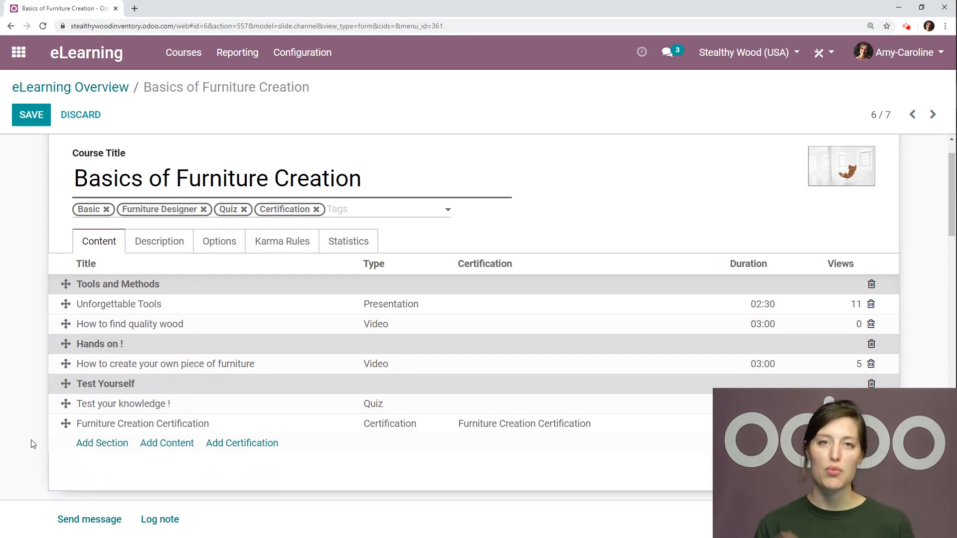
click(68, 385)
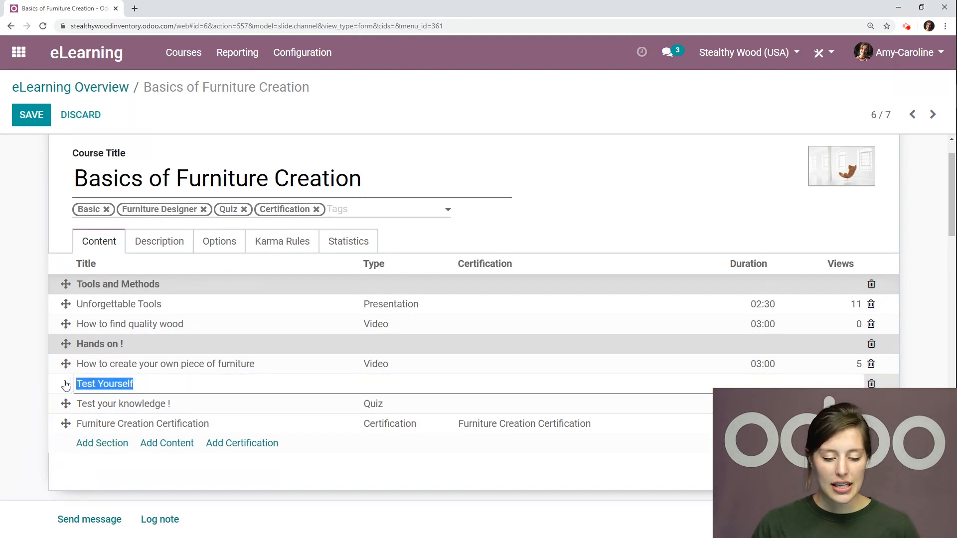
click(22, 384)
click(64, 382)
drag(64, 383, 65, 404)
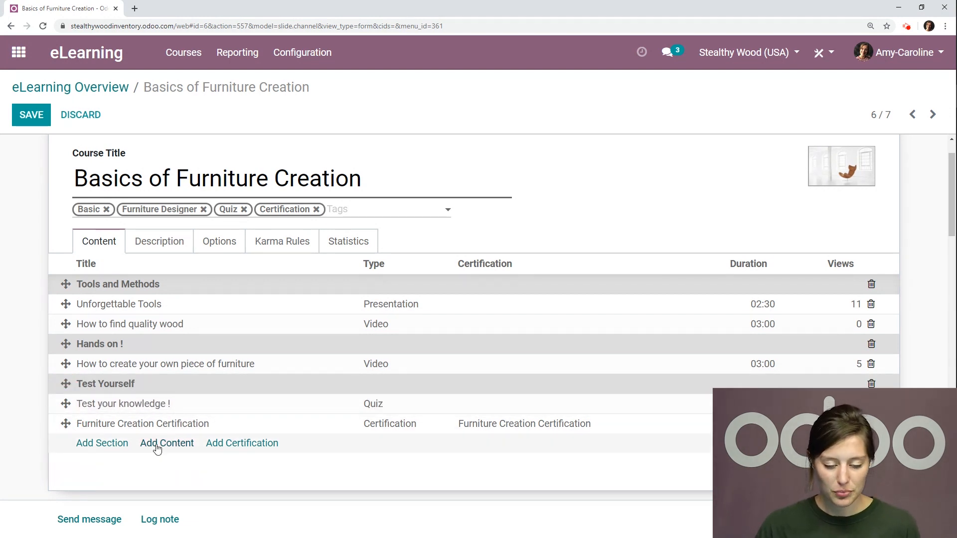
Start a new content entry for the course, titled Basics of Furniture PDF, with the type Document
click(172, 443)
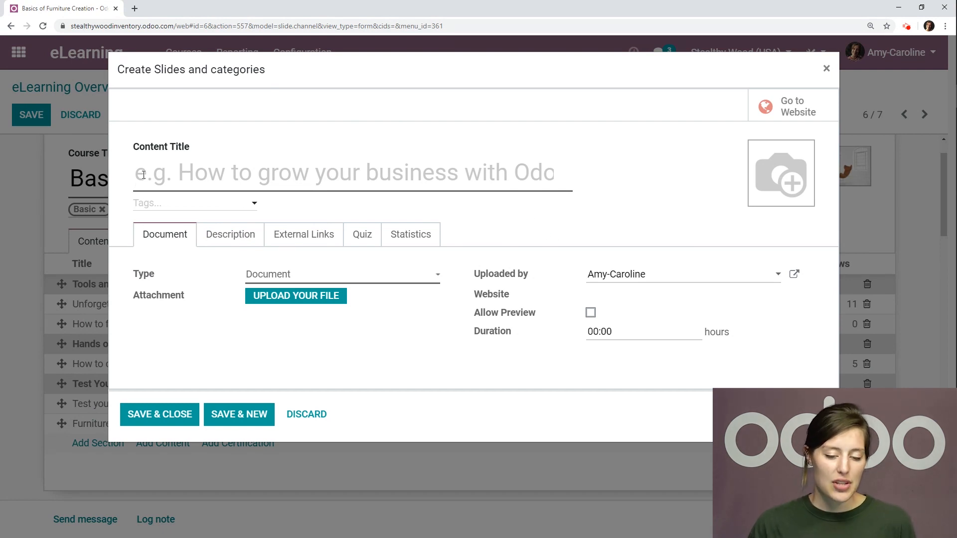
click(336, 284)
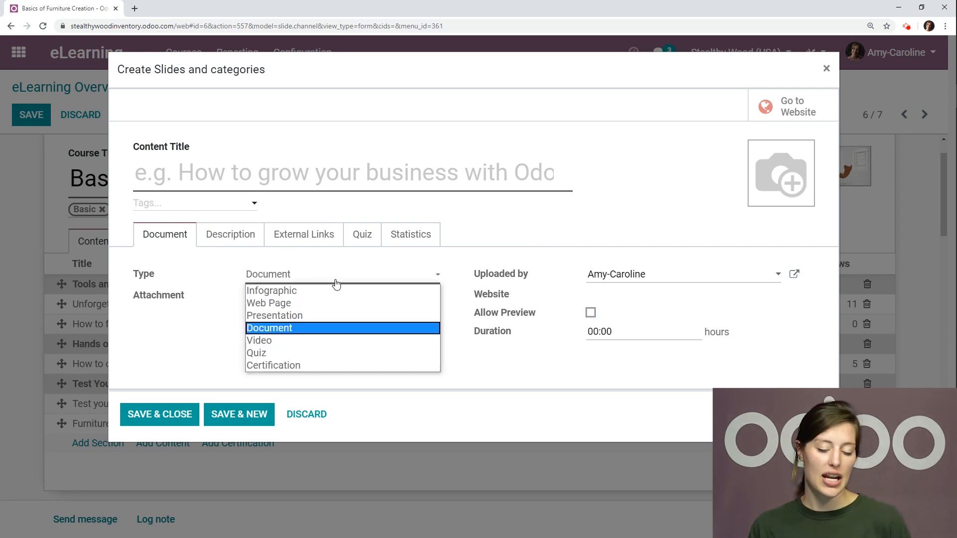
click(320, 174)
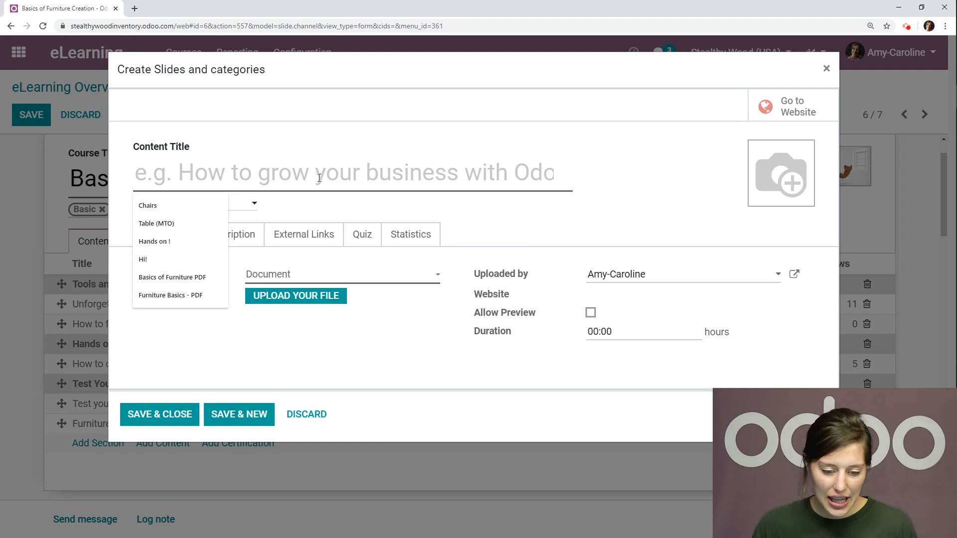
click(155, 277)
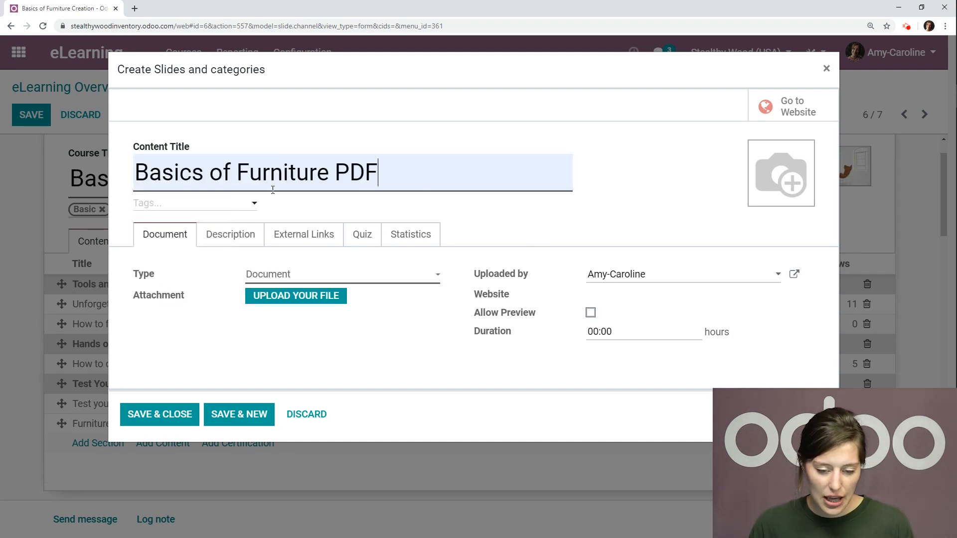
click(299, 277)
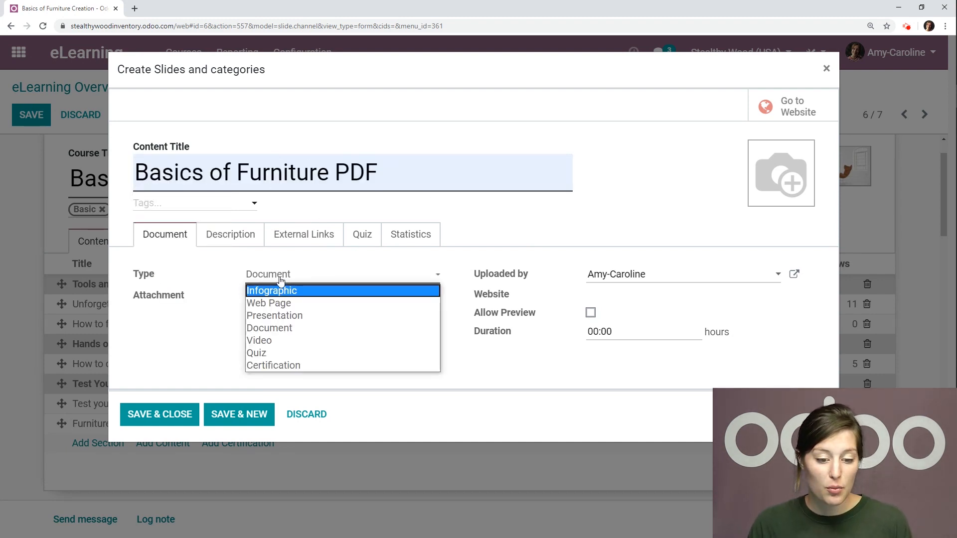
click(296, 335)
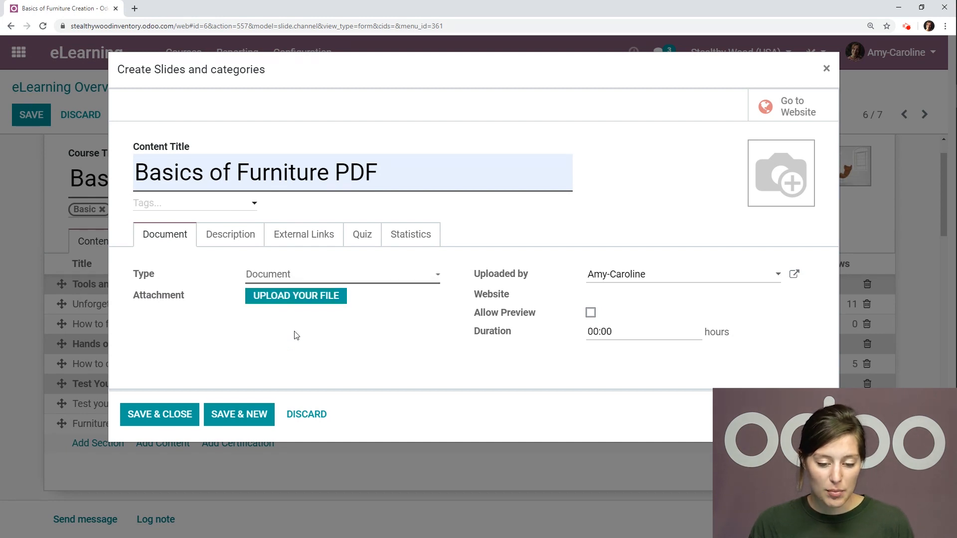
Upload the file whose name starts with The_impact_on_the_development as the attachment of the new content
click(302, 305)
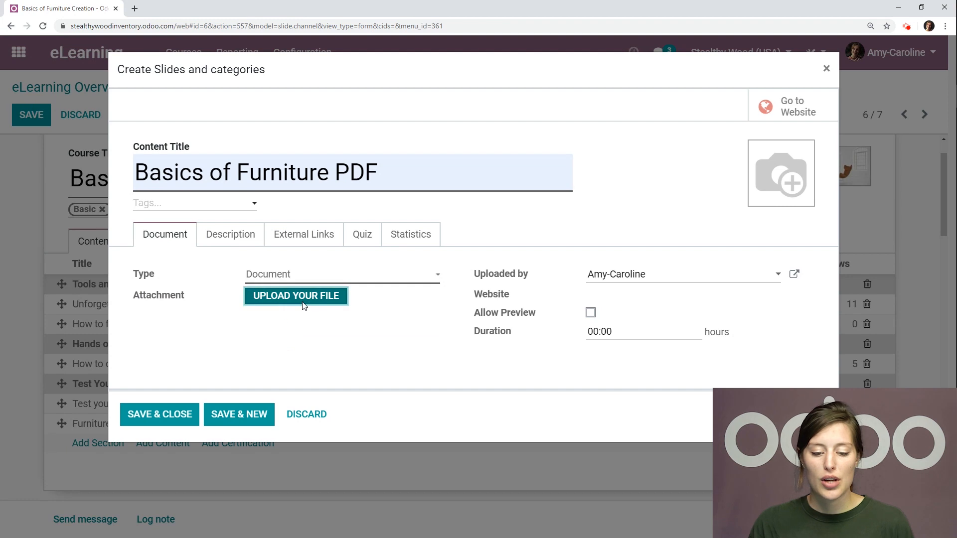
click(150, 152)
click(234, 222)
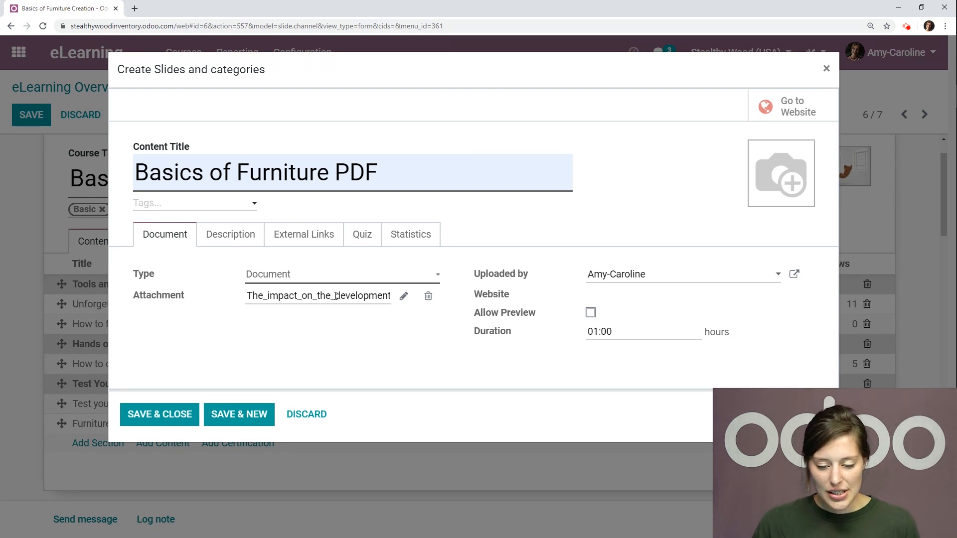
Switch the new content's type to Video to view its fields, and set it back to Document
click(326, 279)
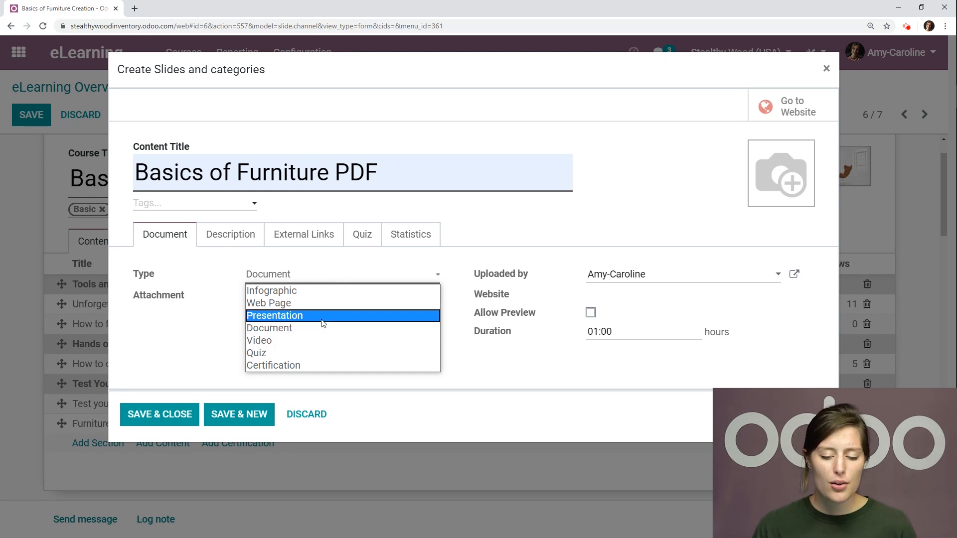
click(315, 345)
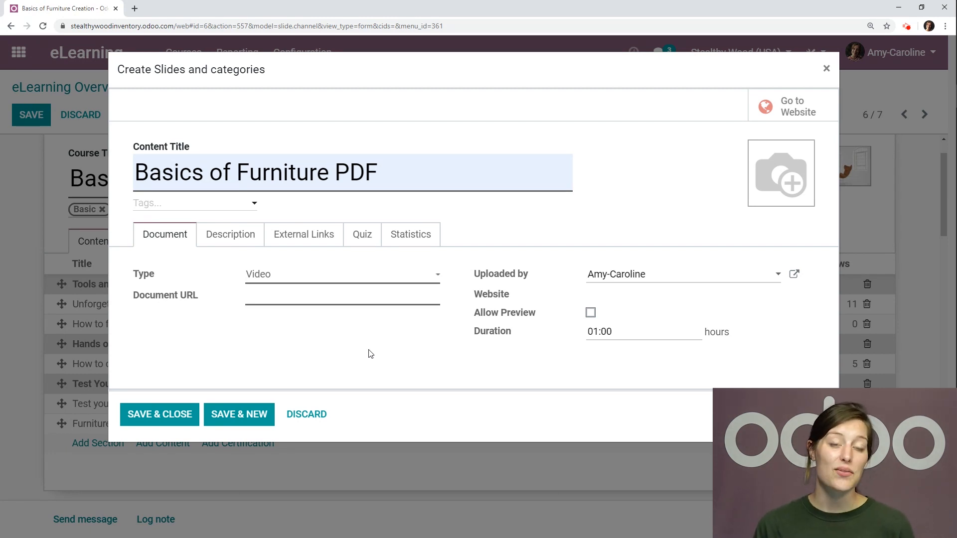
click(369, 276)
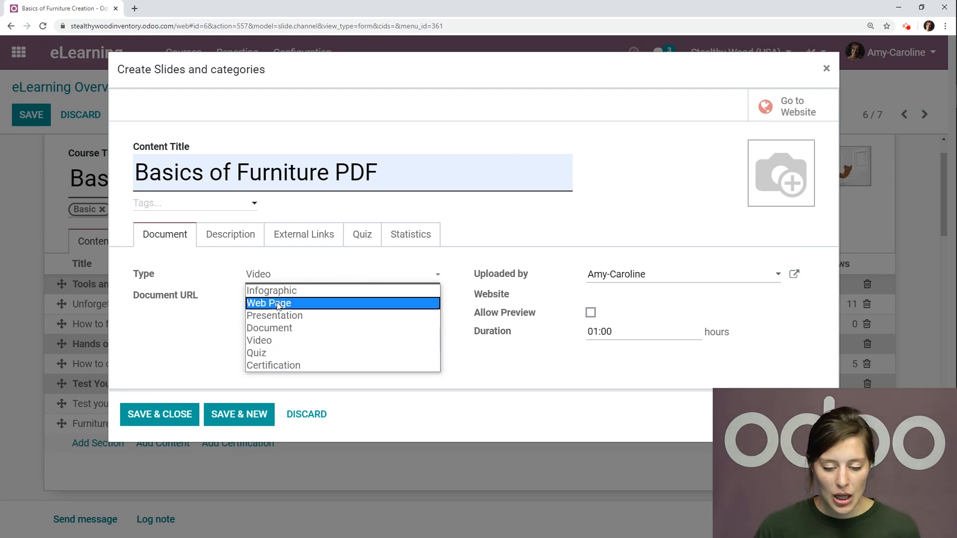
click(288, 328)
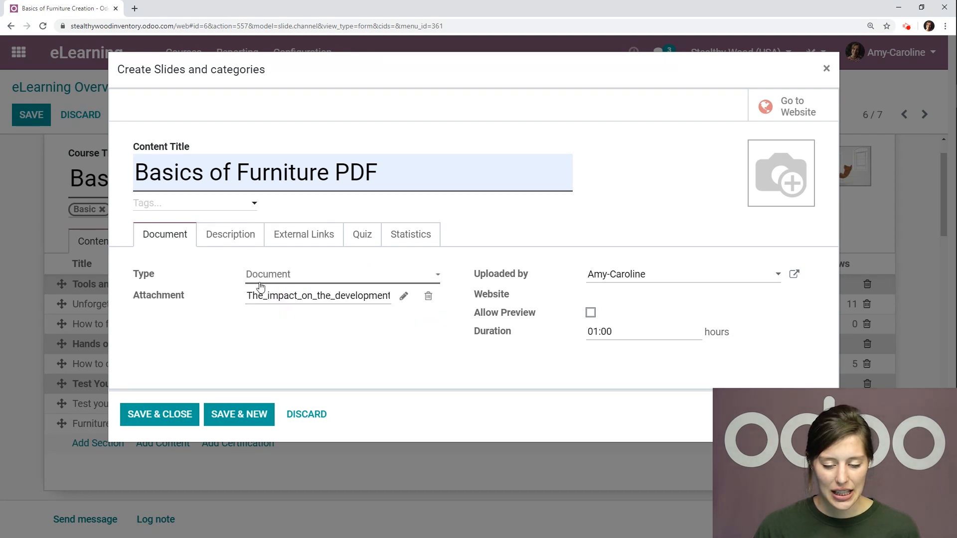
Check the new content's description, external links and quiz reward settings
click(230, 232)
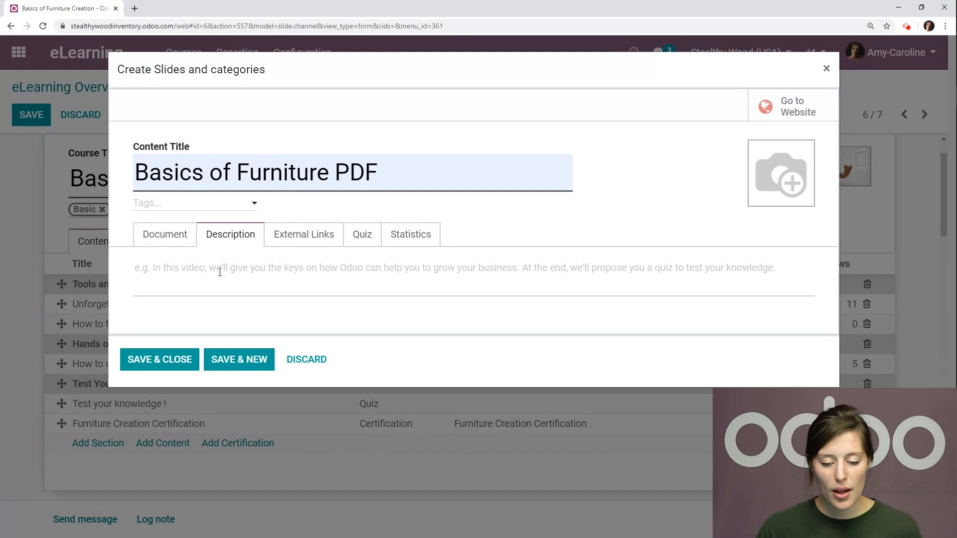
click(314, 245)
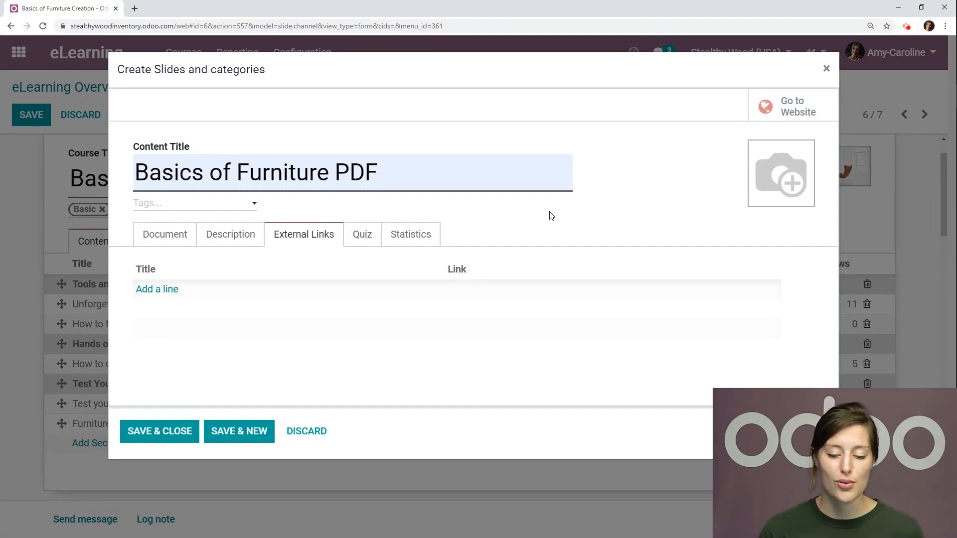
click(362, 238)
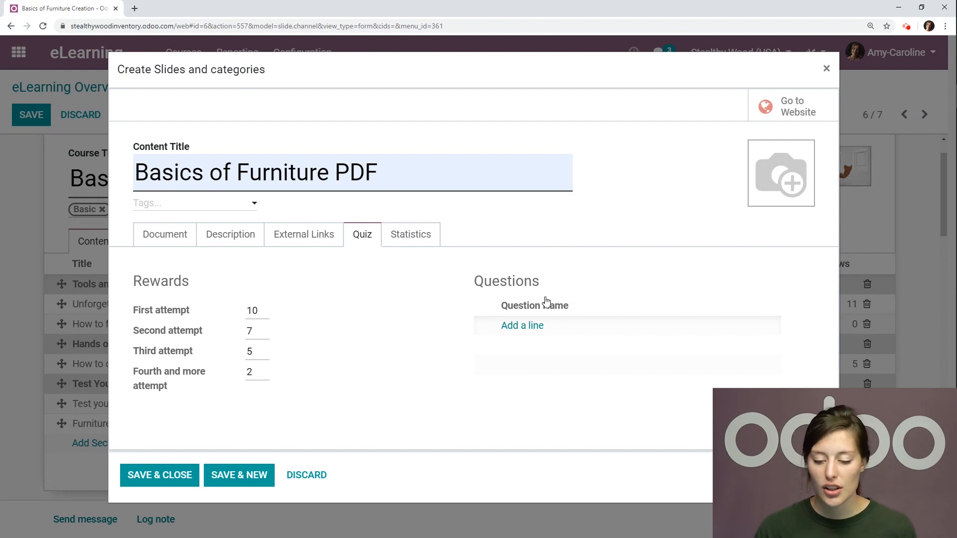
Add the quiz question "When did furniture begin to develop its modern characteristic?" with the first answer "5th to the 15th Century"
click(522, 326)
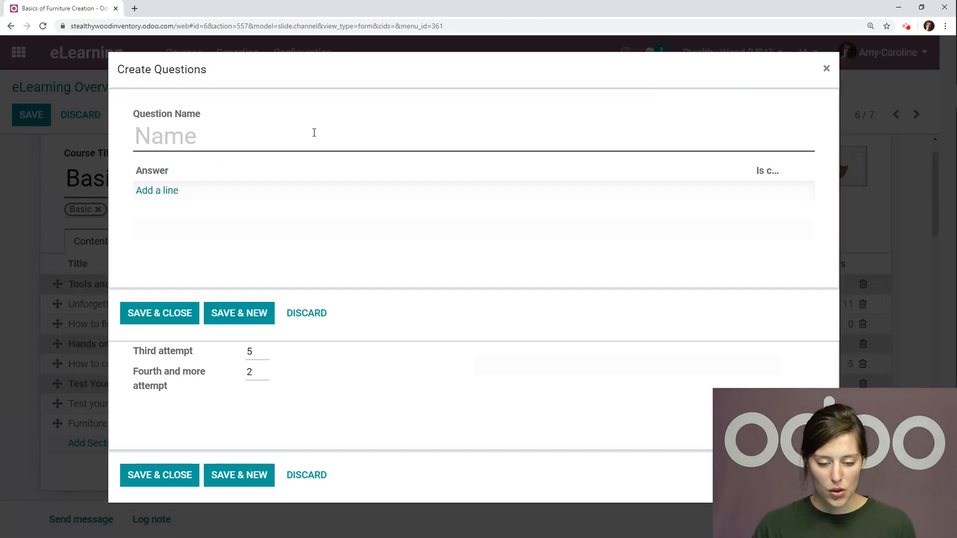
text(When did furniture begin to develop its modern characteristic?)
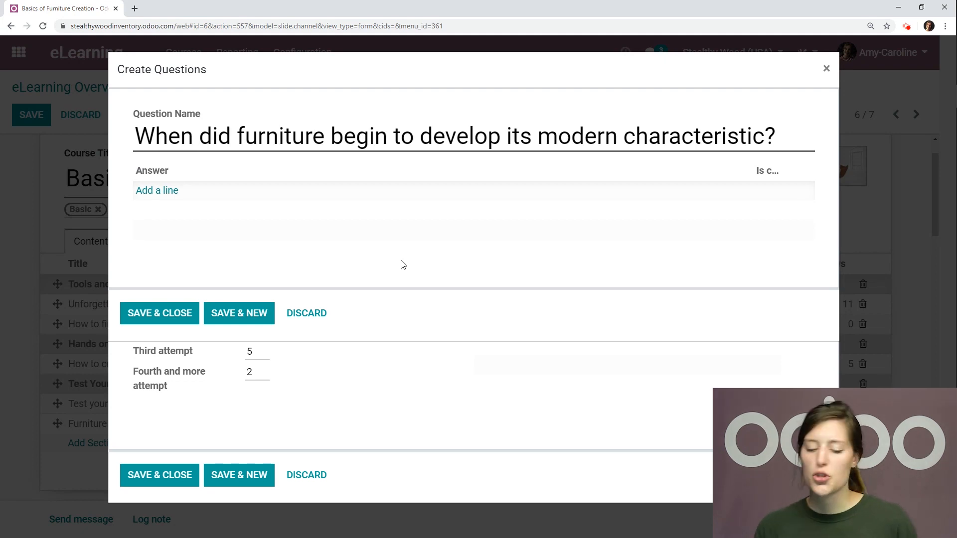
click(166, 192)
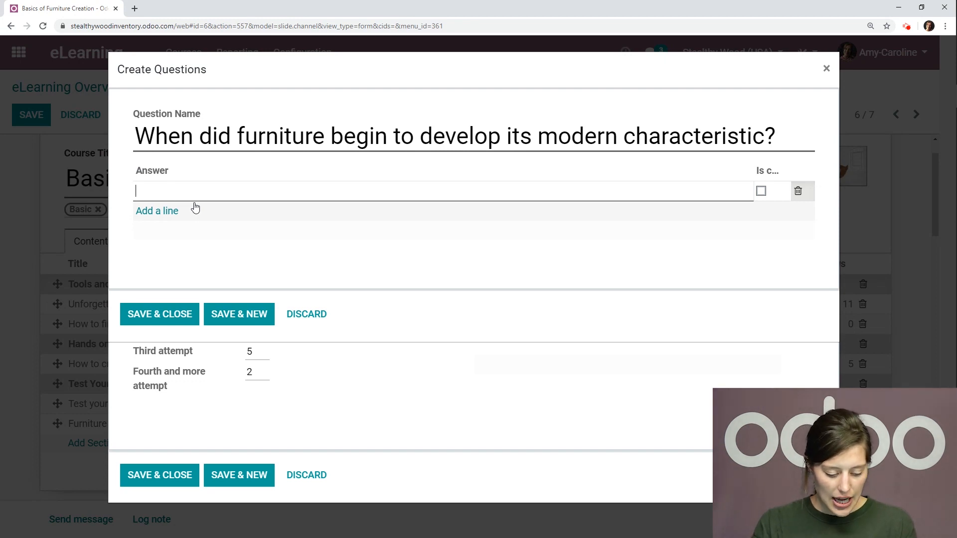
text(5)
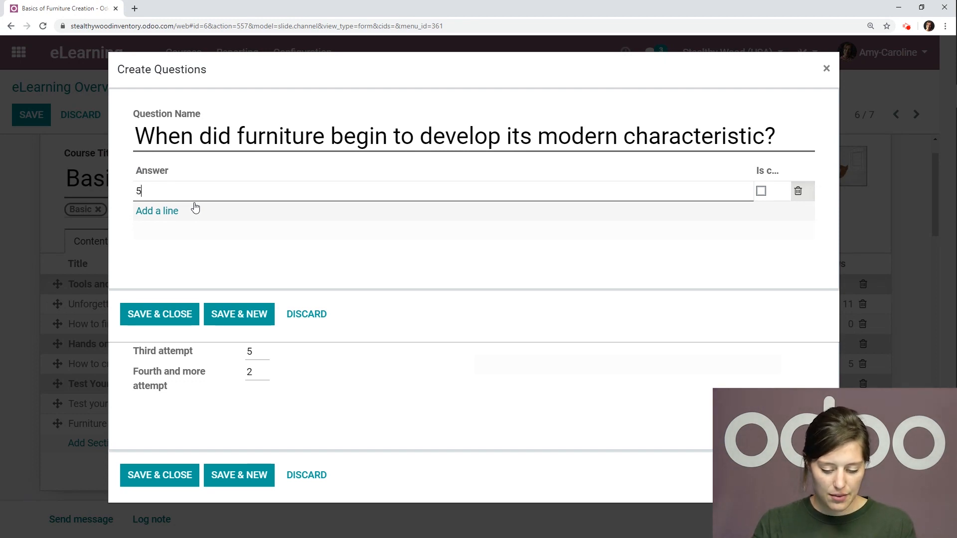
text(th to)
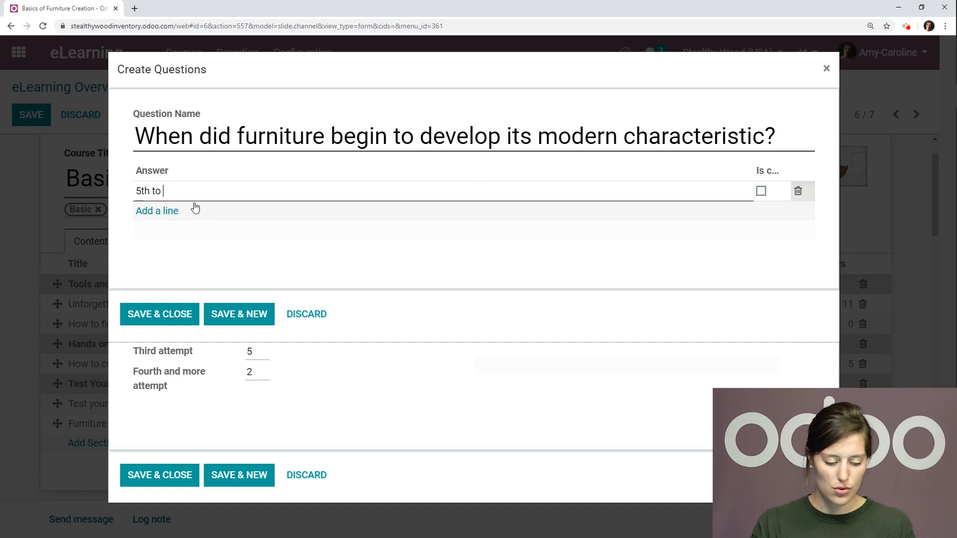
text( the 15th Century)
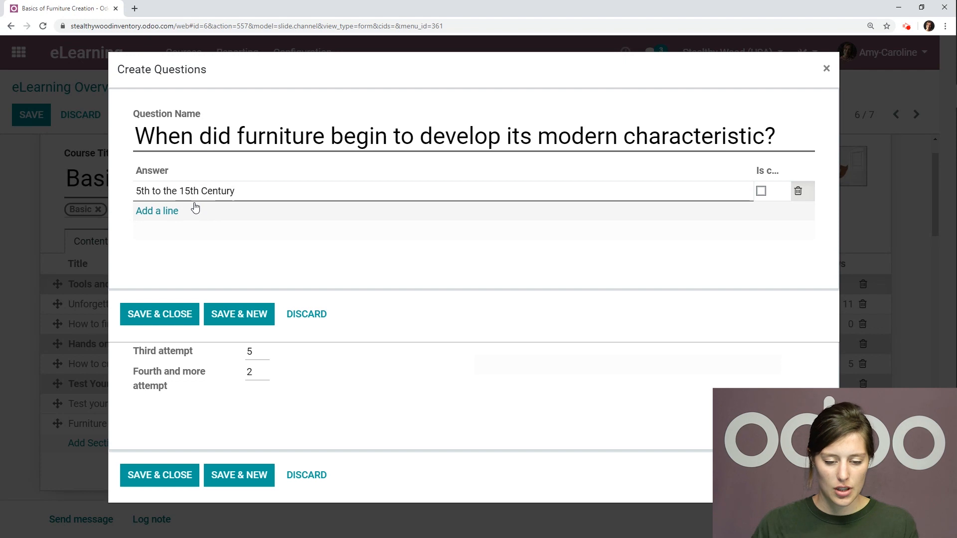
Add "15th Century" and "in 2010" as further answers to the quiz question
click(166, 211)
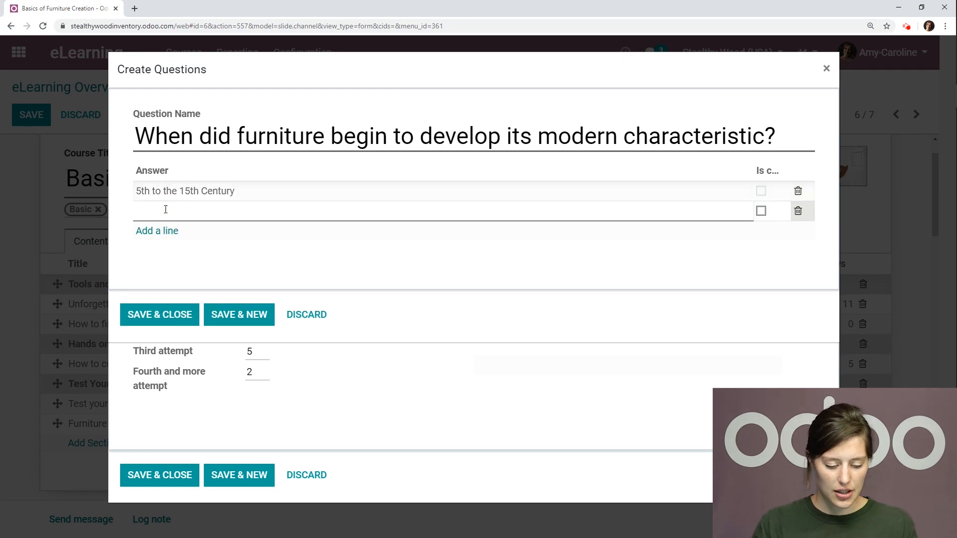
text(1cth Centruy)
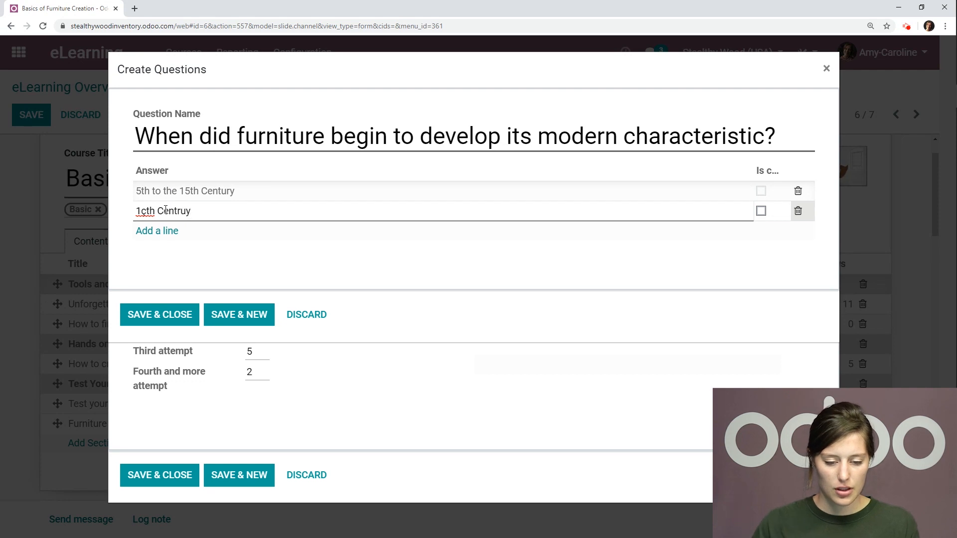
double_click(166, 210)
text(Centrry)
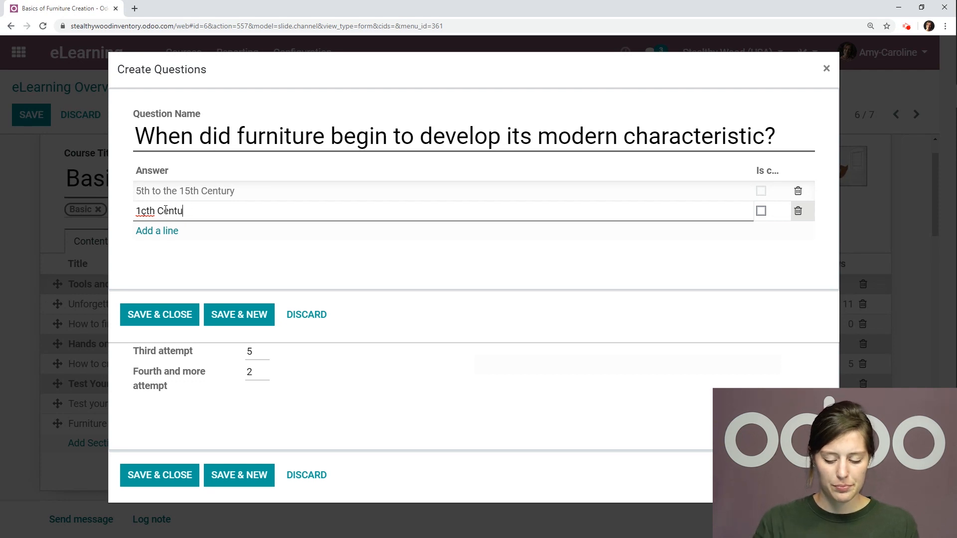
click(159, 211)
key(Delete)
text(5)
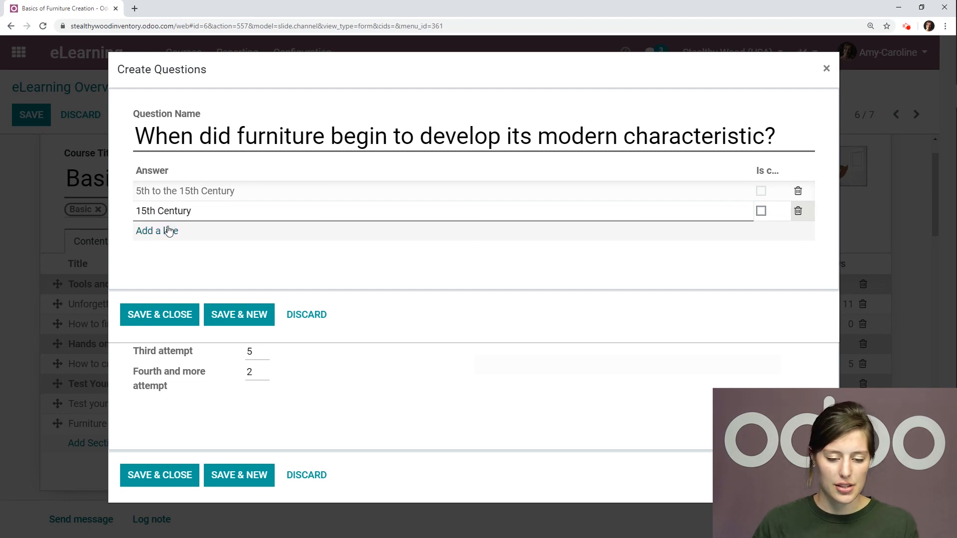
click(170, 231)
text(in 2010)
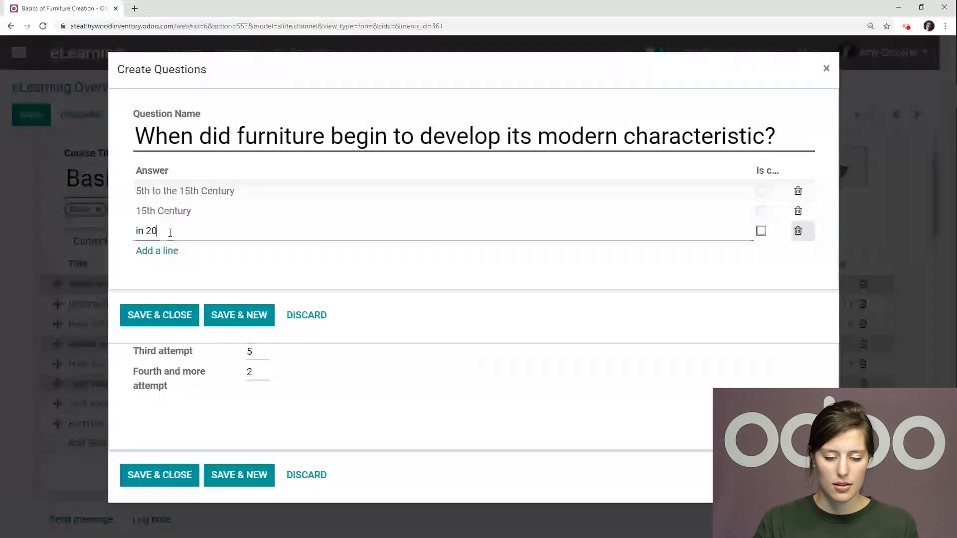
Mark "5th to the 15th Century" as the correct answer, and save and close the question
click(762, 192)
click(762, 193)
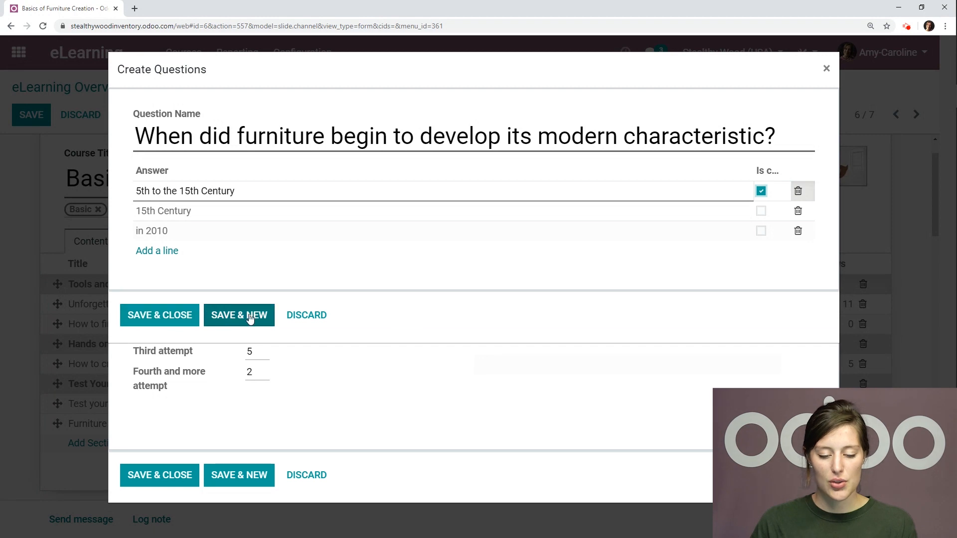
click(181, 320)
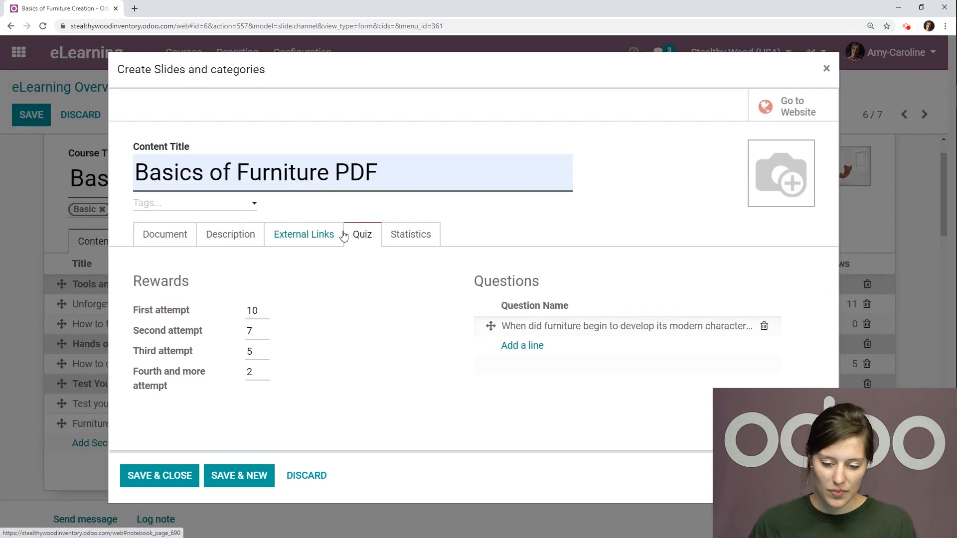
Save the PDF content and start another content entry titled Infographic, with the type Infographic
click(427, 239)
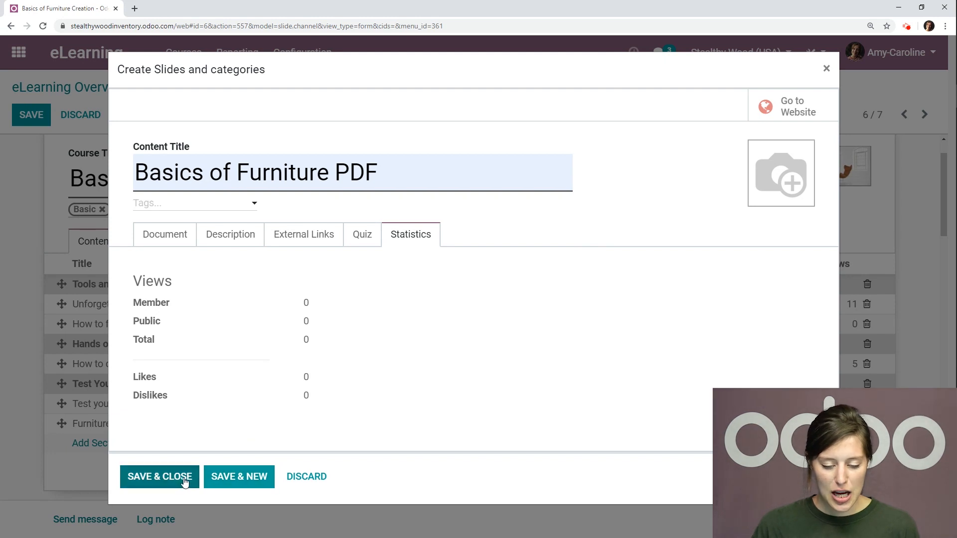
click(246, 480)
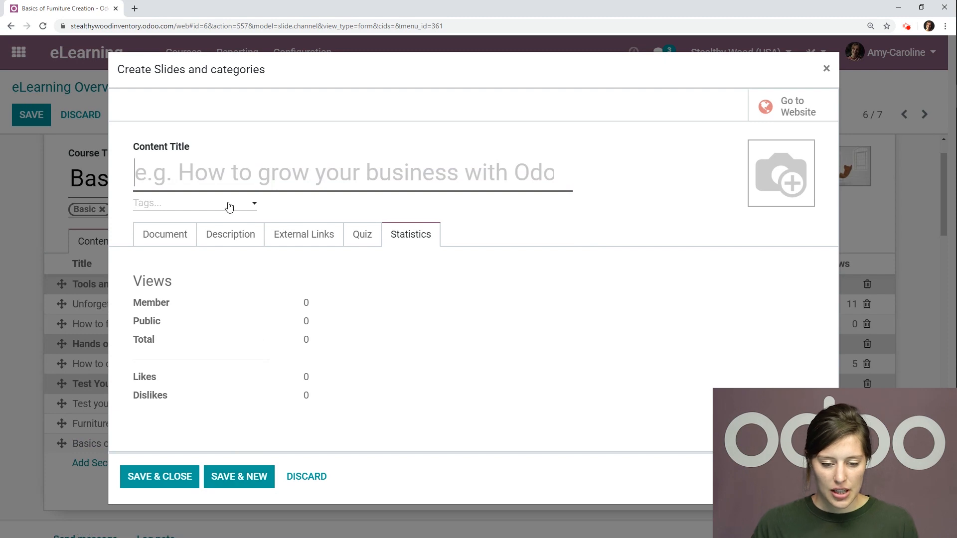
click(178, 244)
click(209, 202)
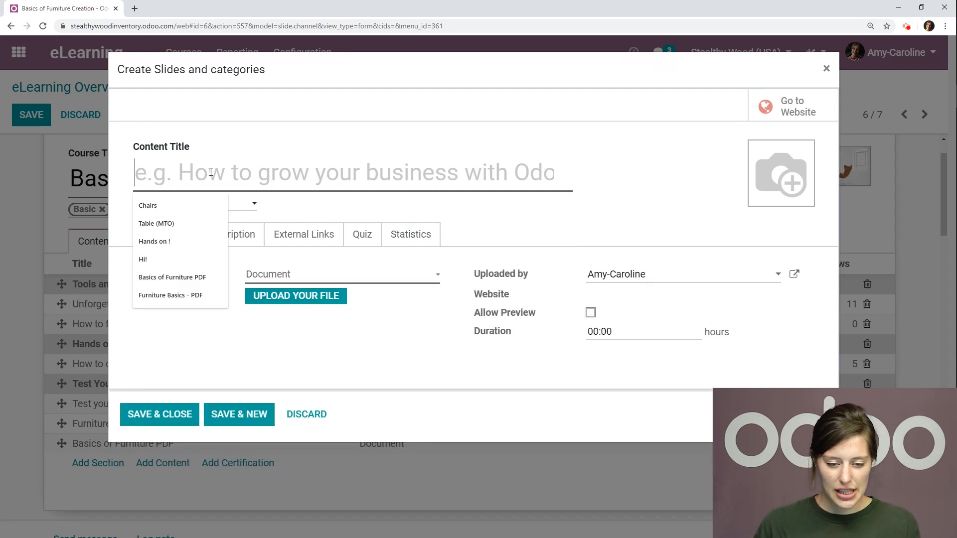
text(Infographic)
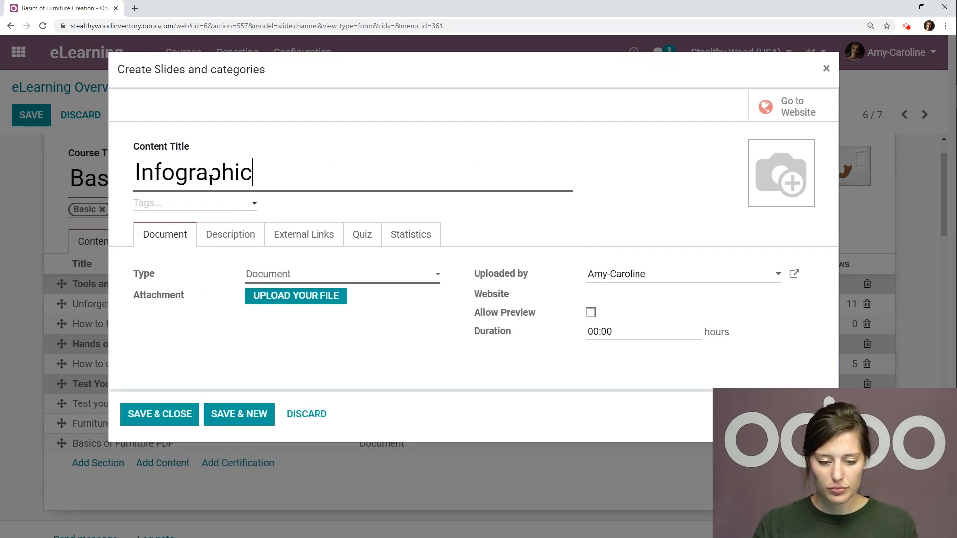
click(316, 274)
click(314, 294)
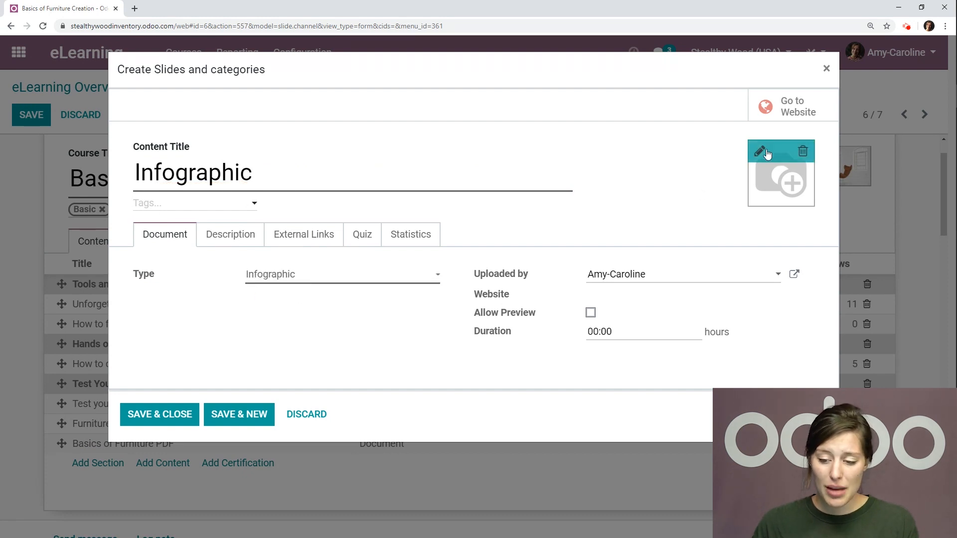
Upload the fufu file as the Infographic content's image, and save and close the entry
click(759, 151)
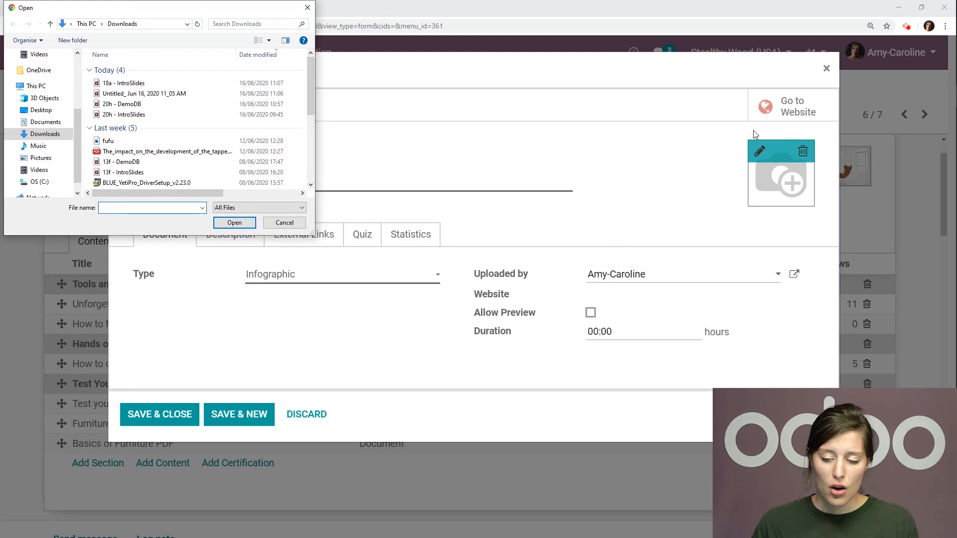
click(142, 142)
click(234, 223)
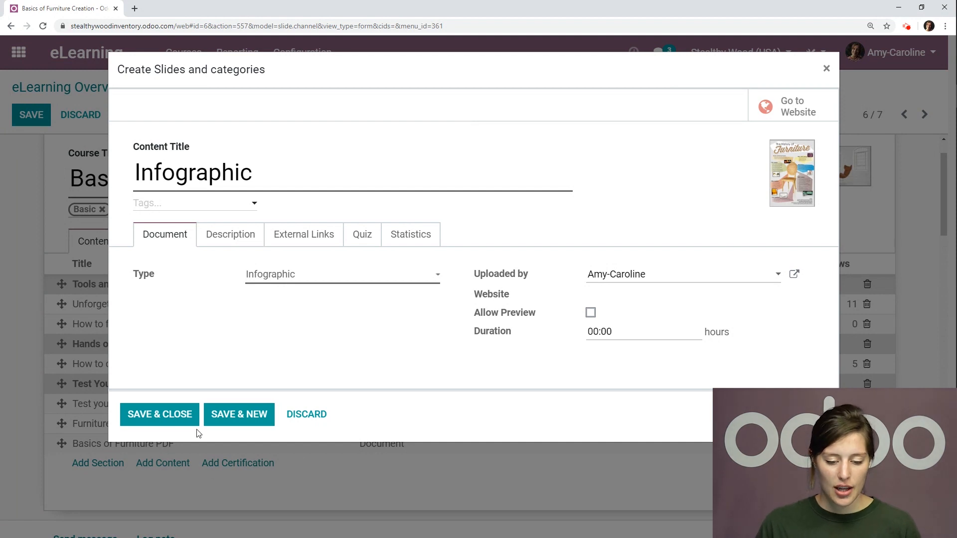
click(177, 414)
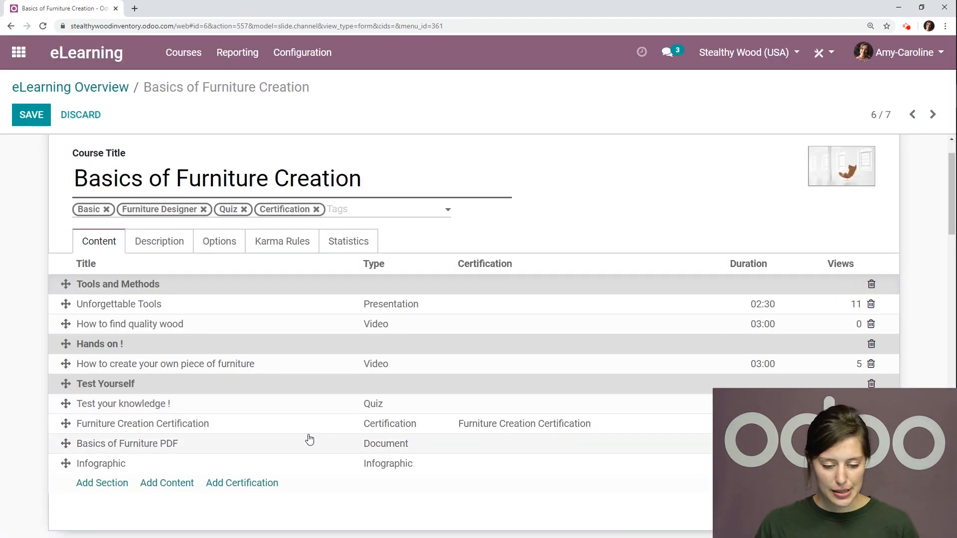
Move Basics of Furniture PDF and Infographic to the end of the Tools and Methods section, and save the course
scroll(215, 449, down, 2)
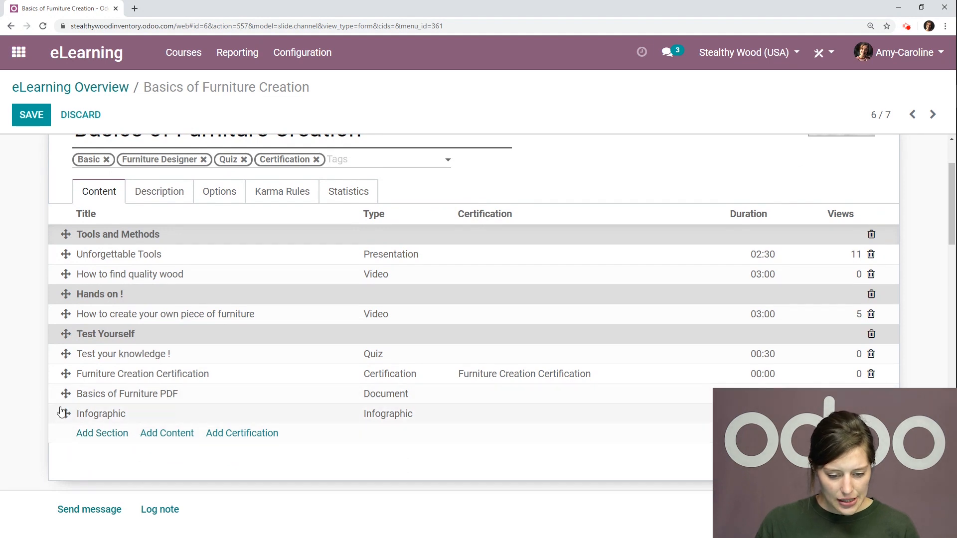
drag(62, 398, 54, 292)
drag(62, 413, 56, 314)
scroll(84, 230, up, 2)
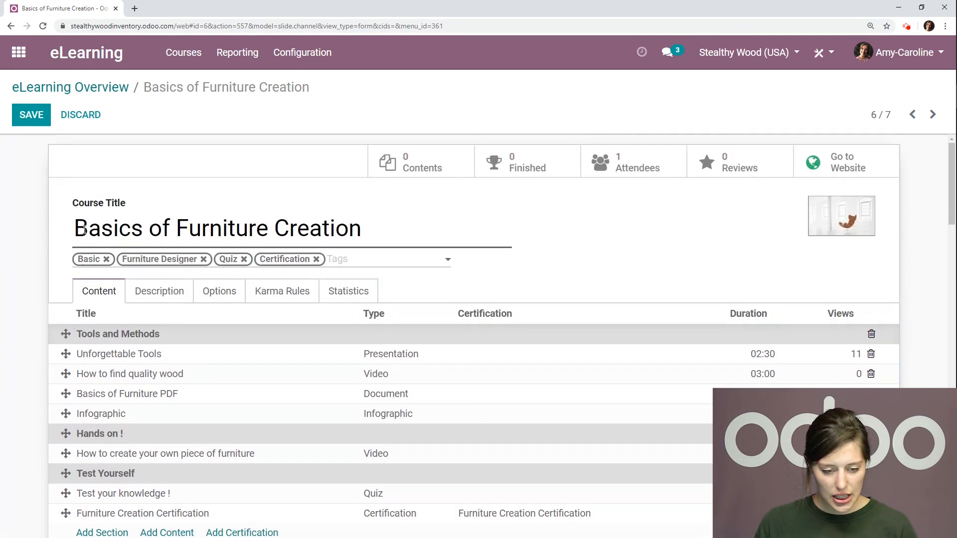
click(35, 122)
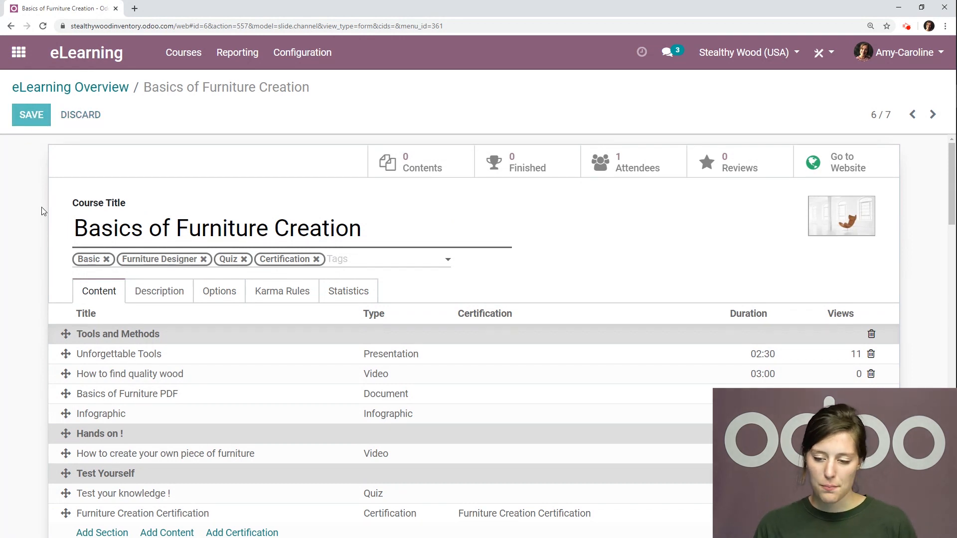
Review the saved course content, and view the course's content list on the website
scroll(477, 331, down, 1)
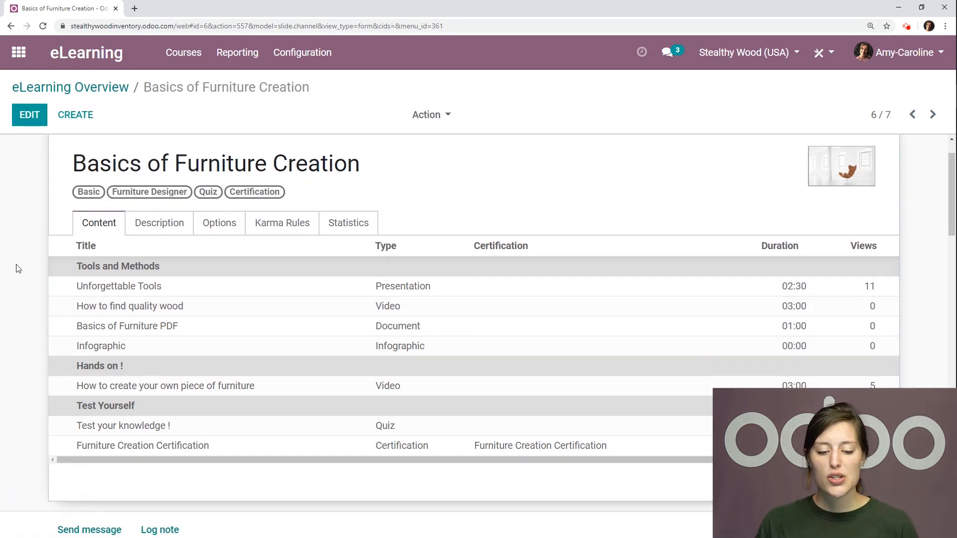
scroll(707, 359, up, 1)
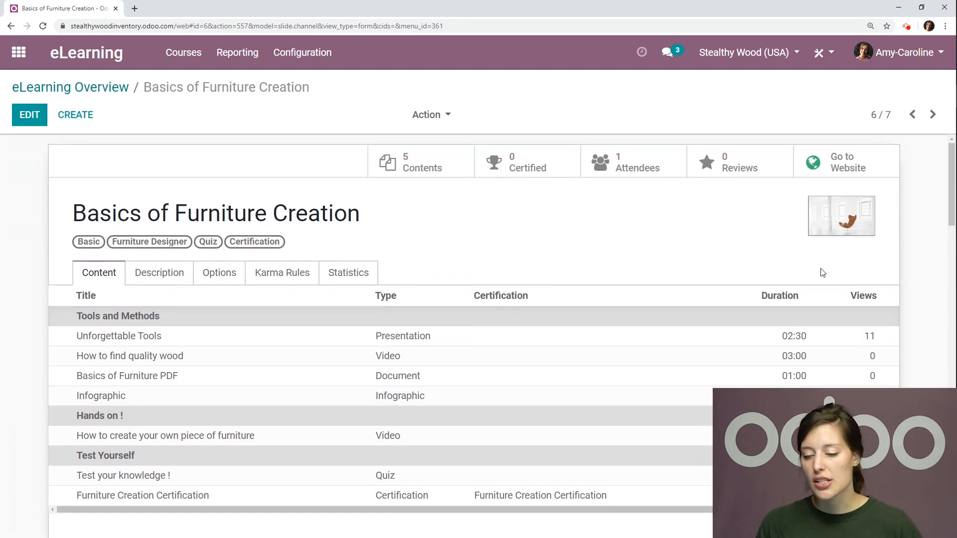
click(845, 161)
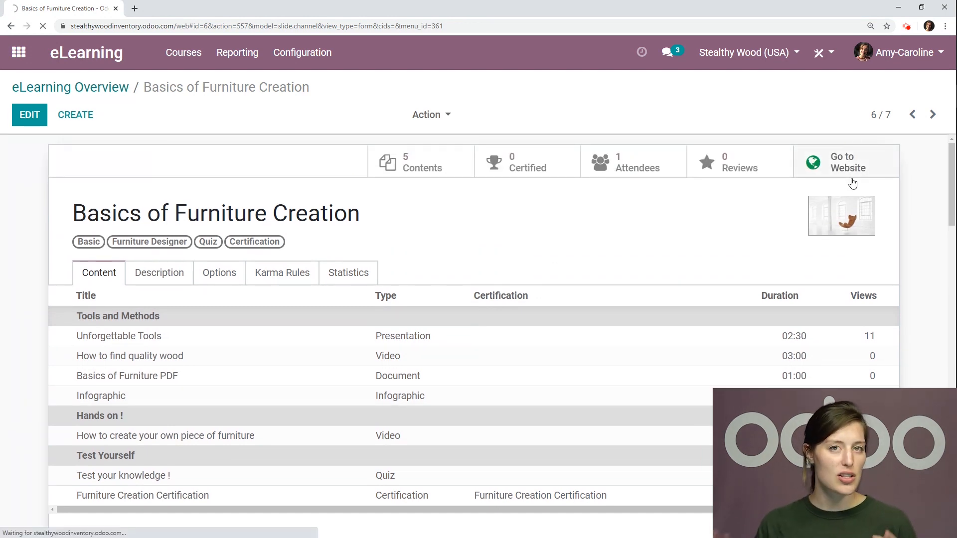
scroll(705, 186, down, 4)
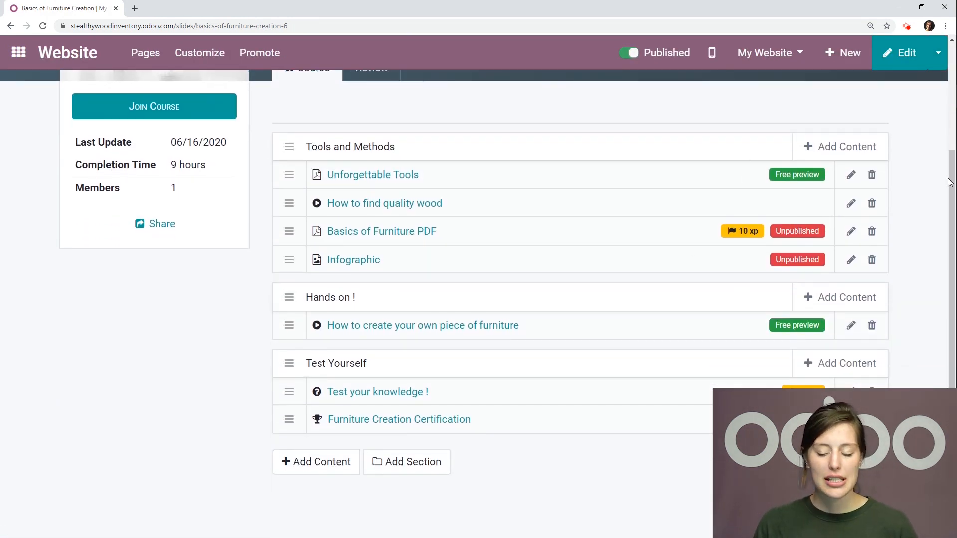
Open the Basics of Furniture PDF lesson from the Tools and Methods section and publish it
scroll(936, 237, up, 1)
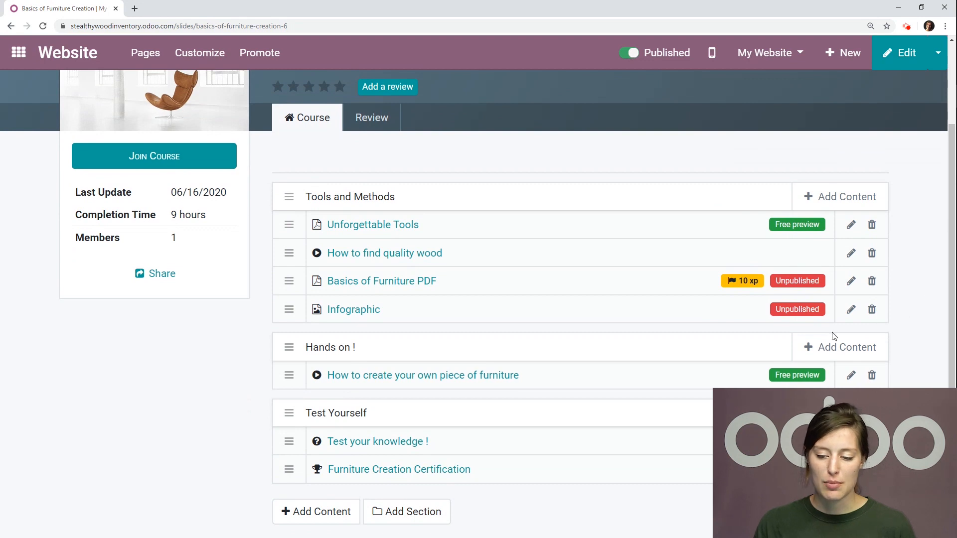
mouse_move(790, 314)
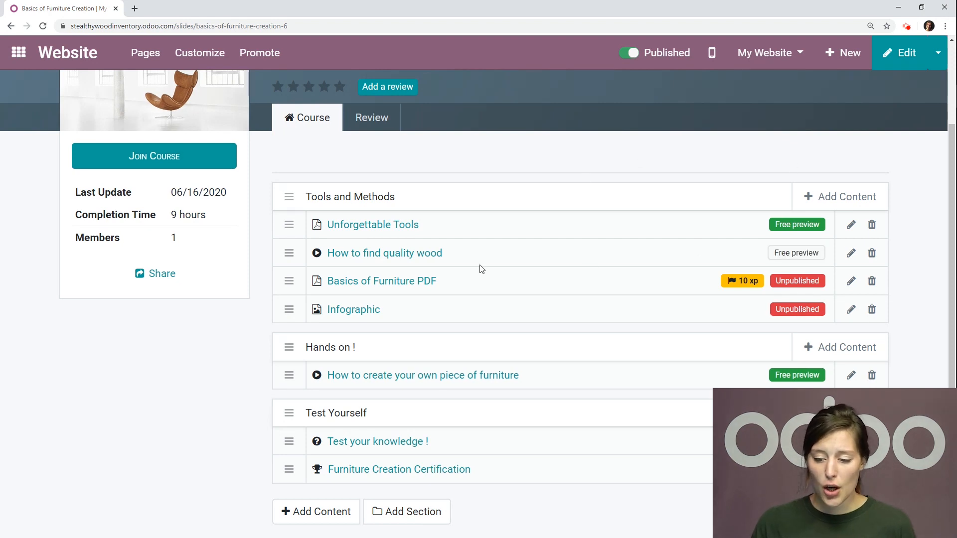
click(386, 282)
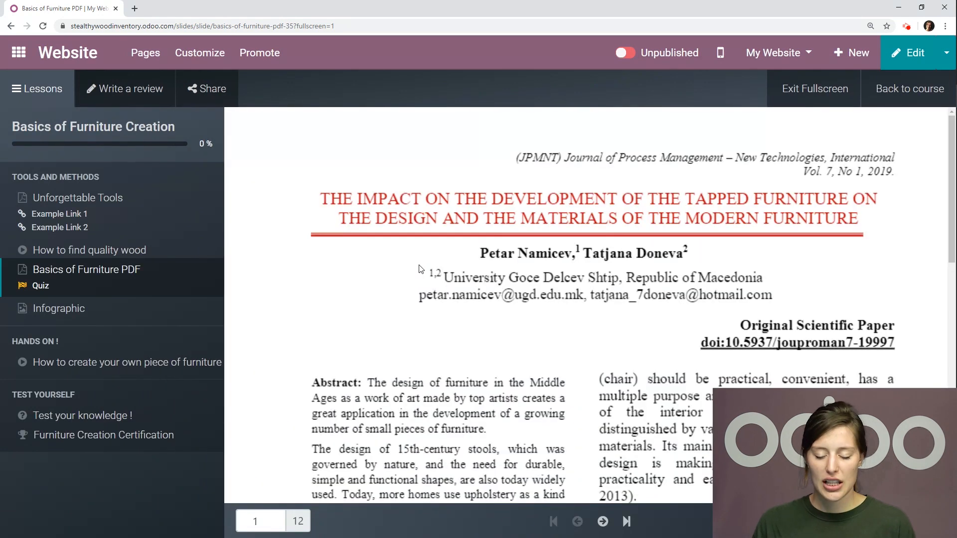
click(629, 55)
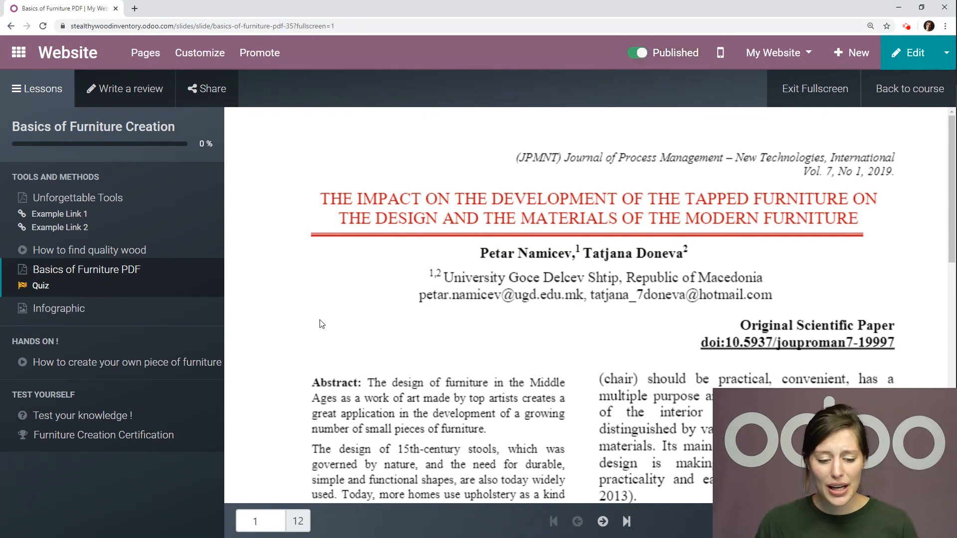
Look through the PDF lesson's first page, and join the course from the lesson's quiz
scroll(413, 315, down, 9)
scroll(429, 318, up, 8)
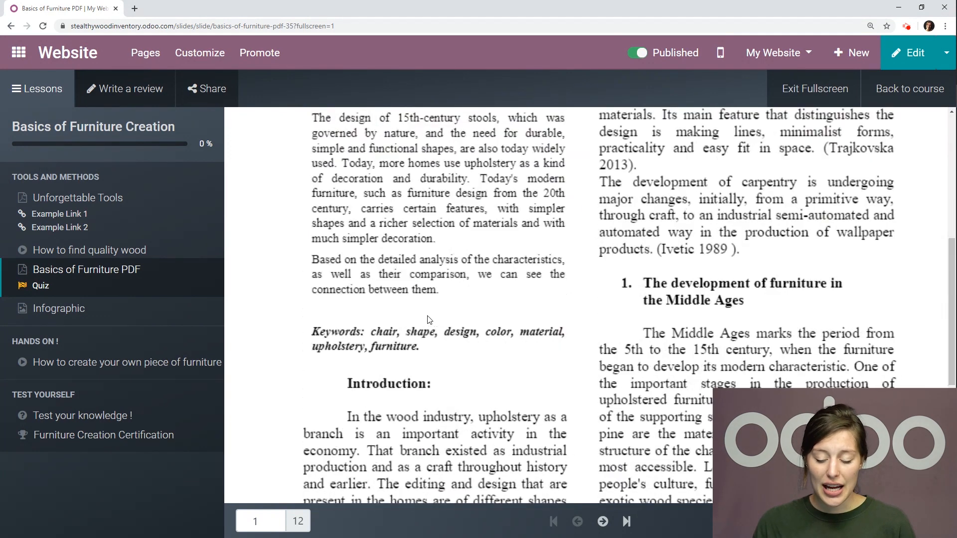
scroll(429, 320, down, 13)
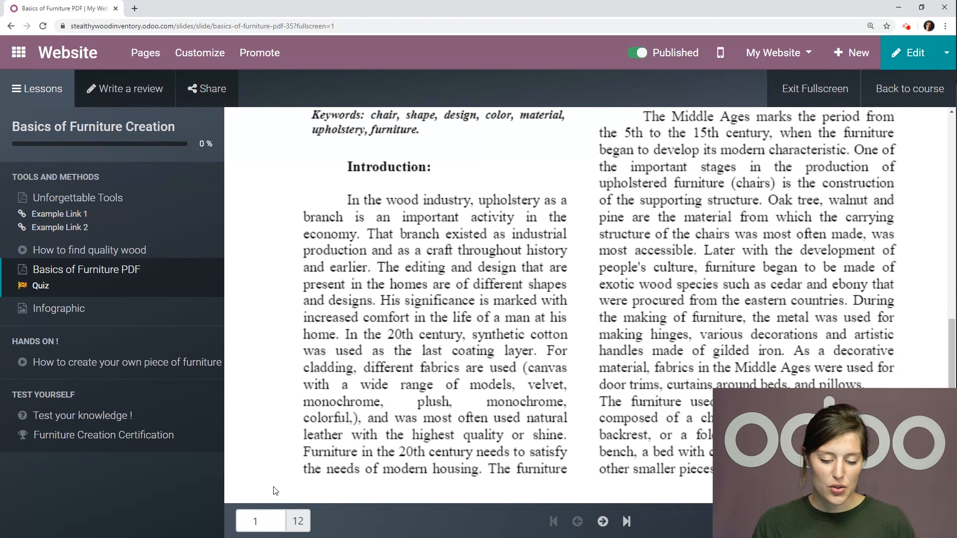
click(37, 285)
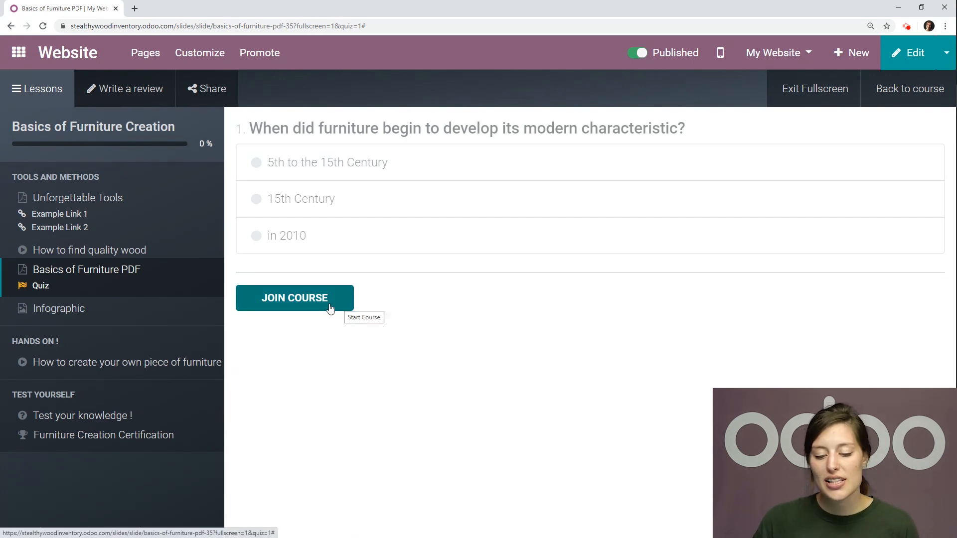
click(313, 303)
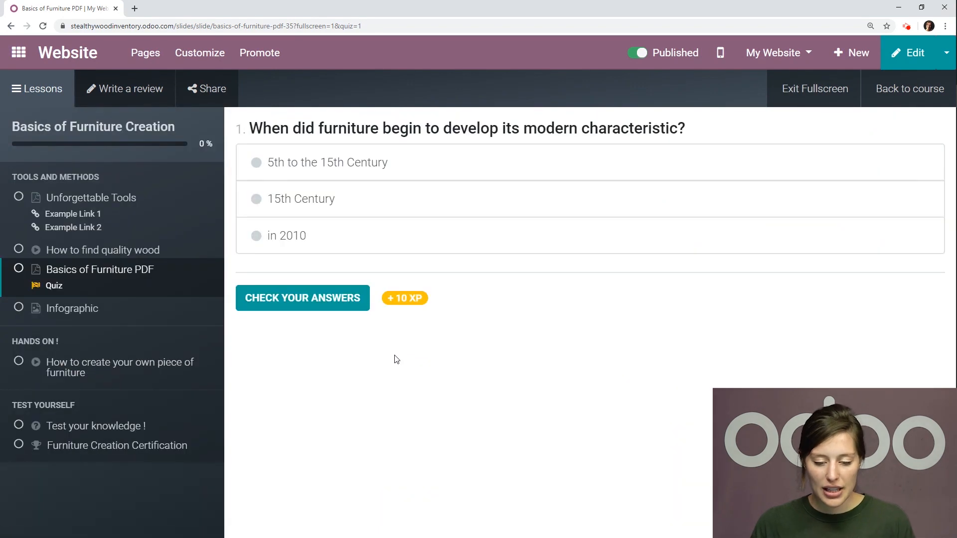
Answer the quiz question with 5th to the 15th Century, check the answer, and dismiss the reward message
click(310, 162)
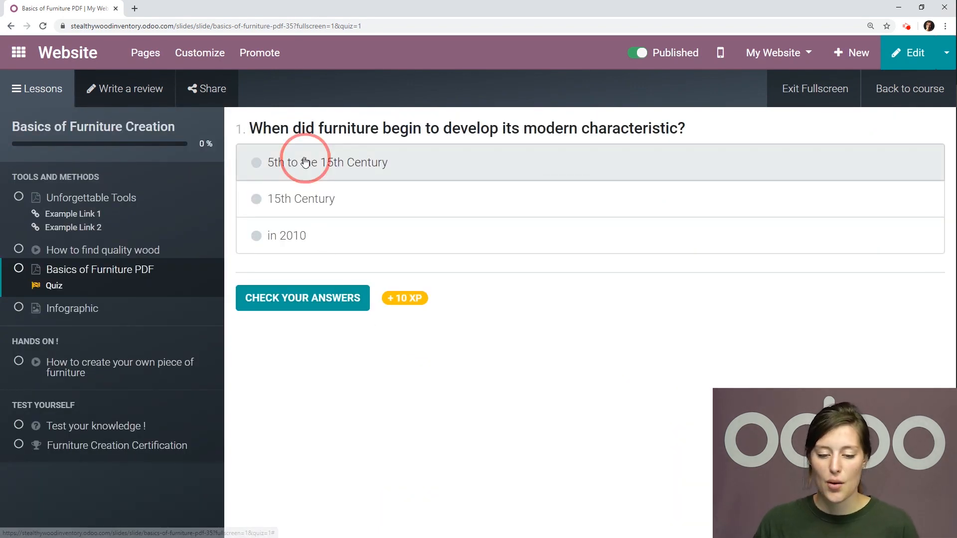
click(309, 300)
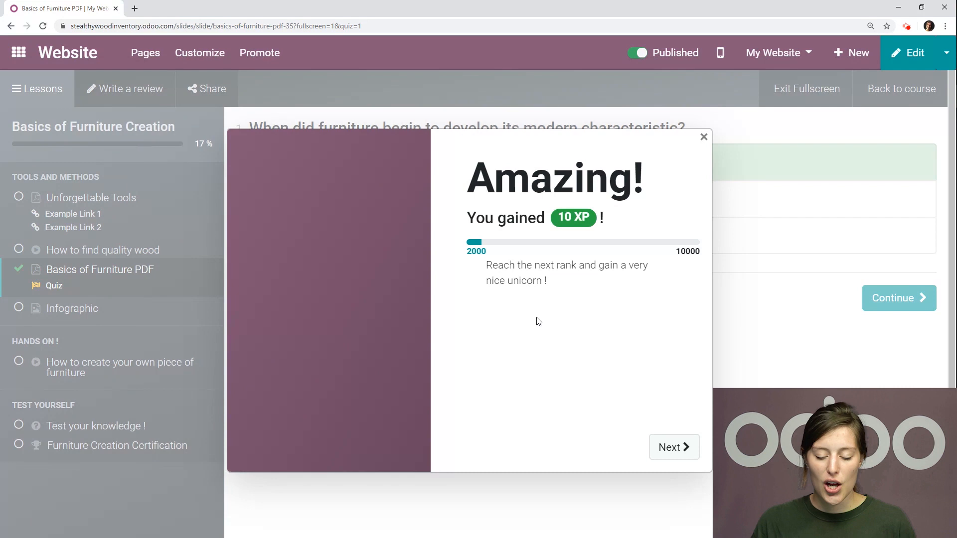
click(703, 137)
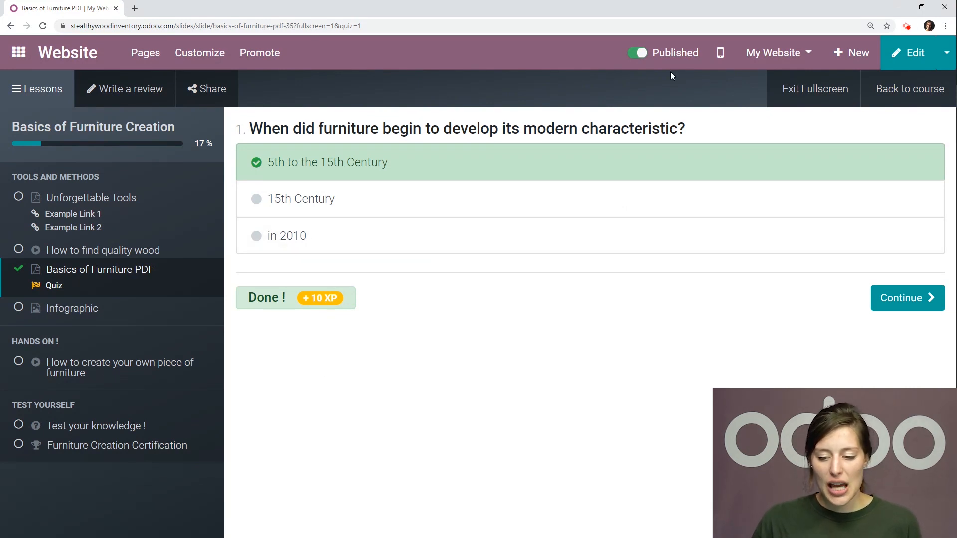
Post a five-star review of the course with the message "This is great!"
click(138, 95)
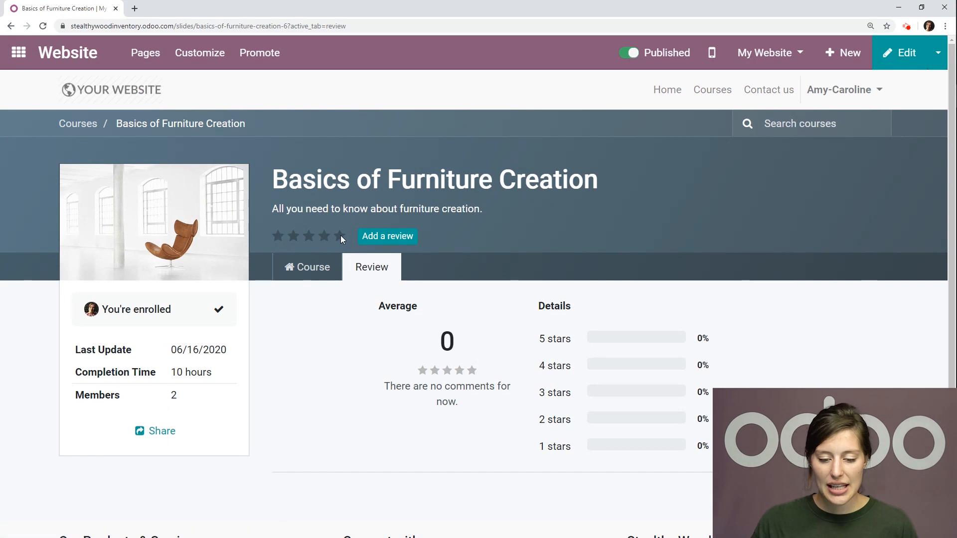
click(387, 236)
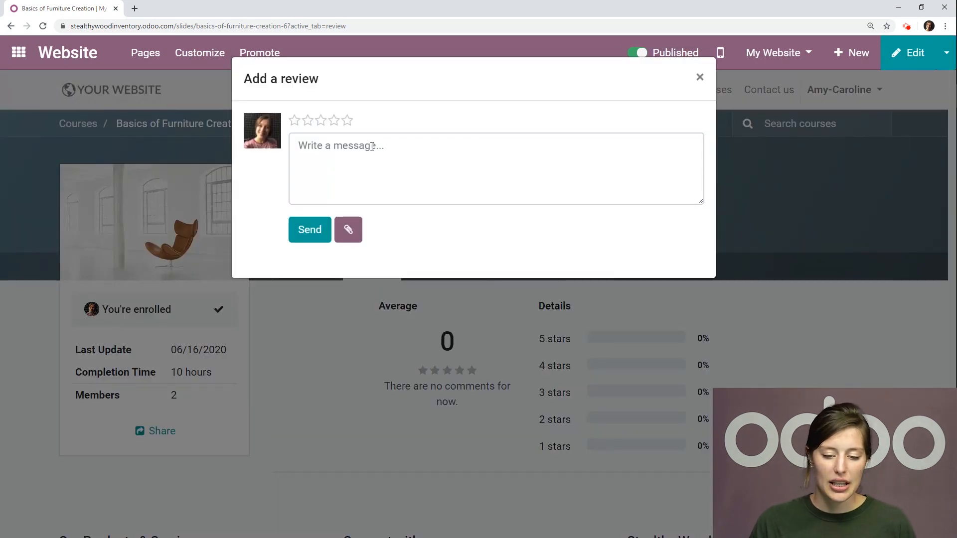
click(348, 120)
click(395, 171)
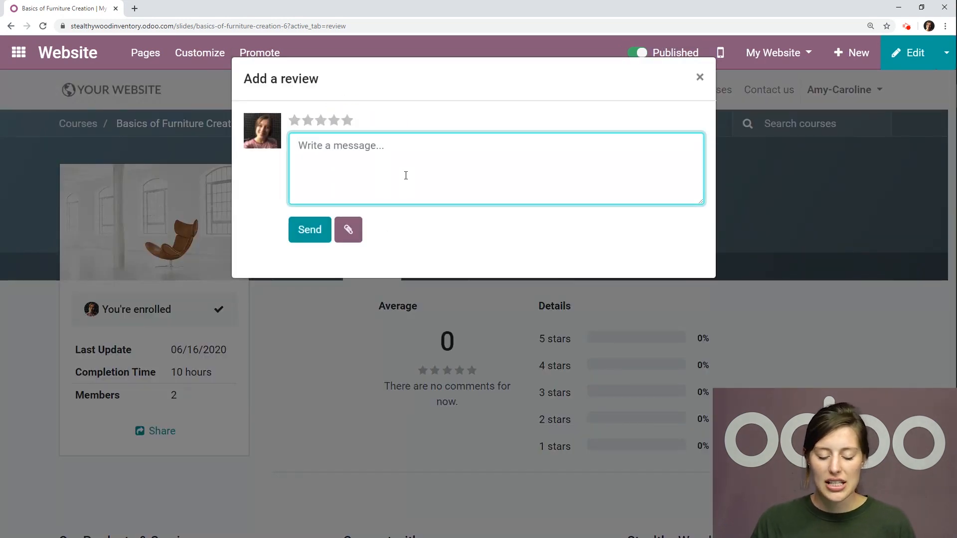
text(This is great!)
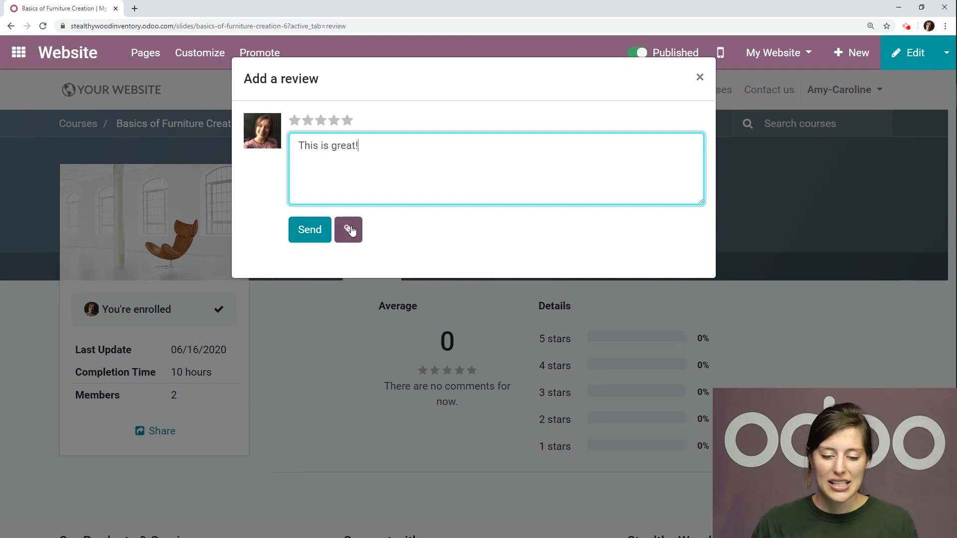
click(323, 238)
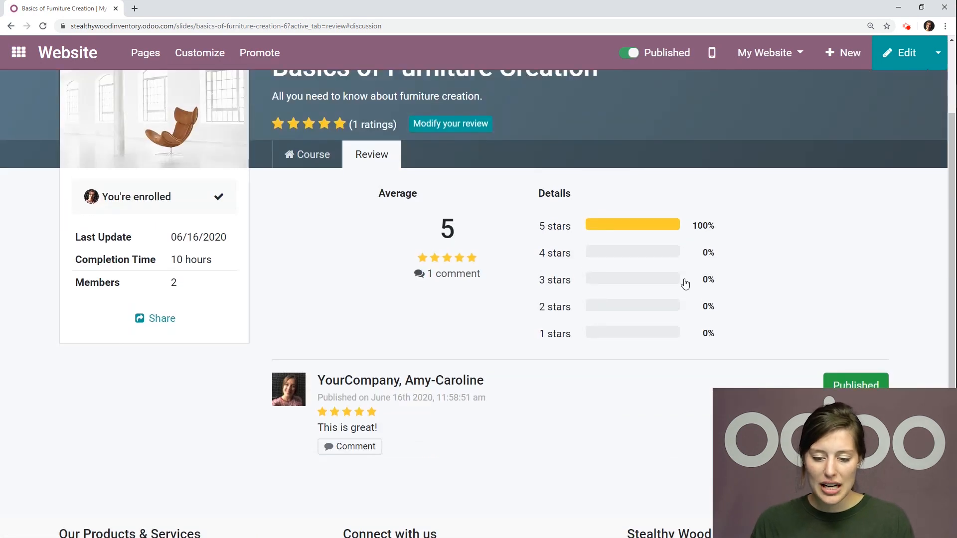
Examine the course's rating summary and the completion status of the lessons in its content list
scroll(646, 389, up, 2)
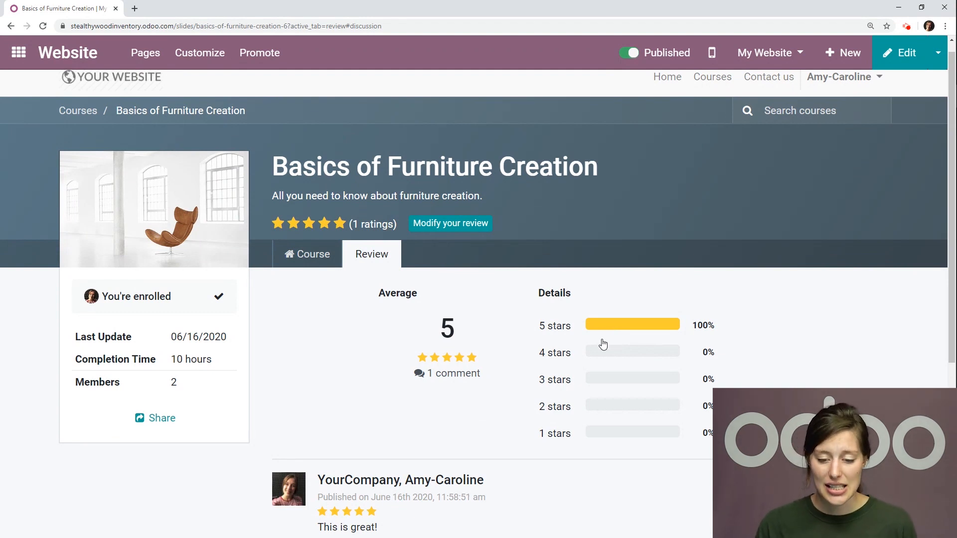
click(319, 254)
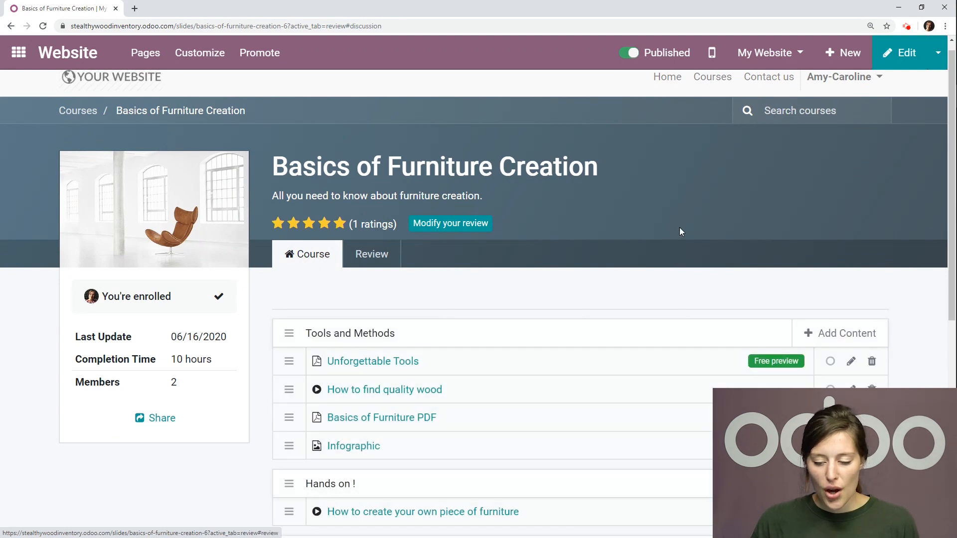
scroll(680, 229, down, 3)
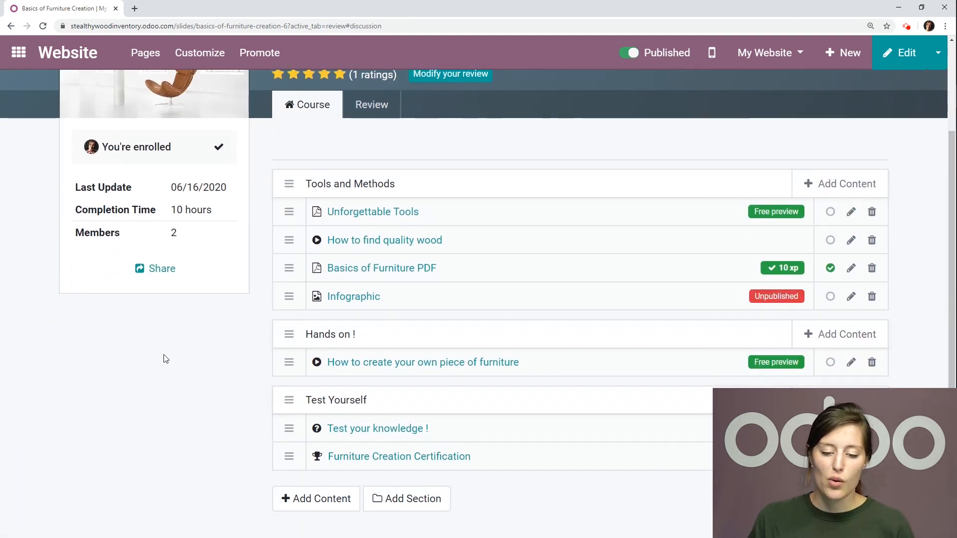
scroll(164, 357, down, 1)
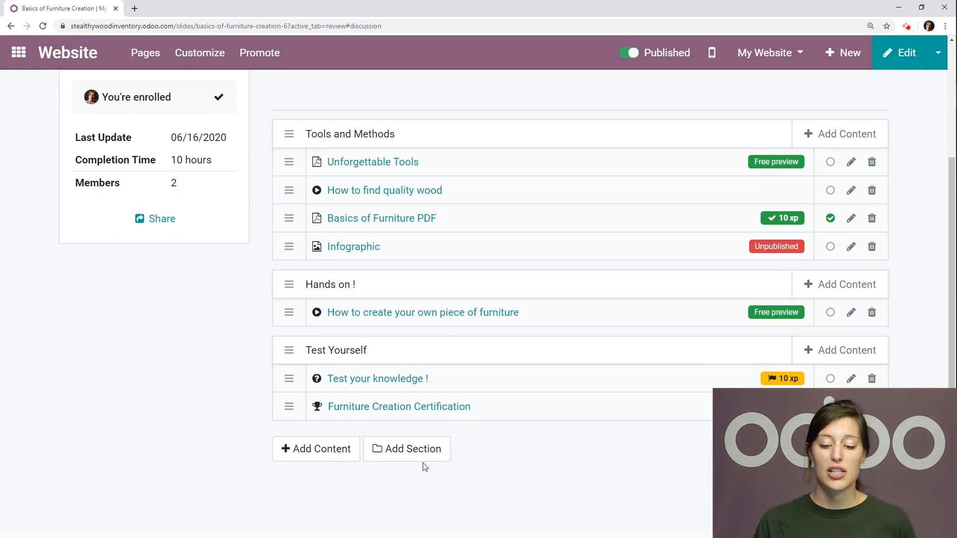
scroll(540, 468, up, 1)
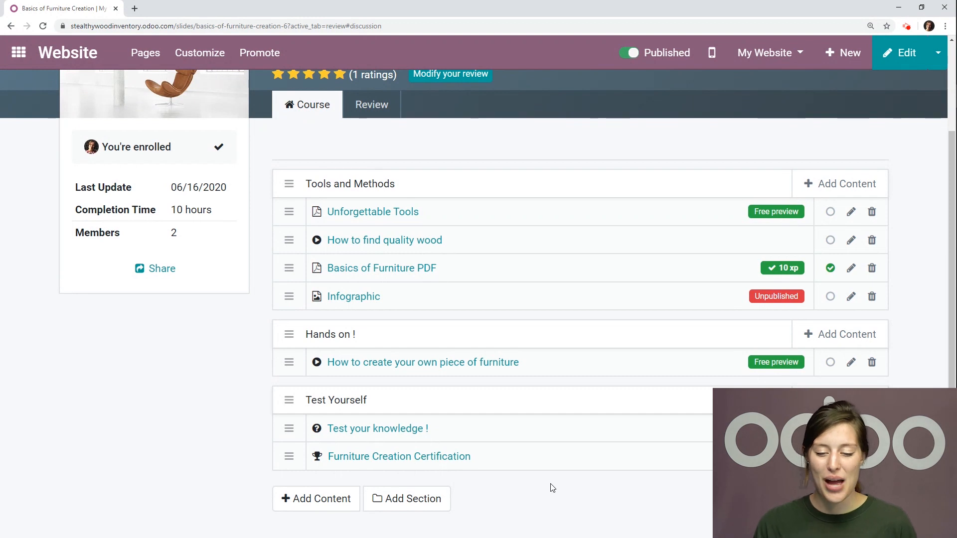
scroll(552, 487, up, 2)
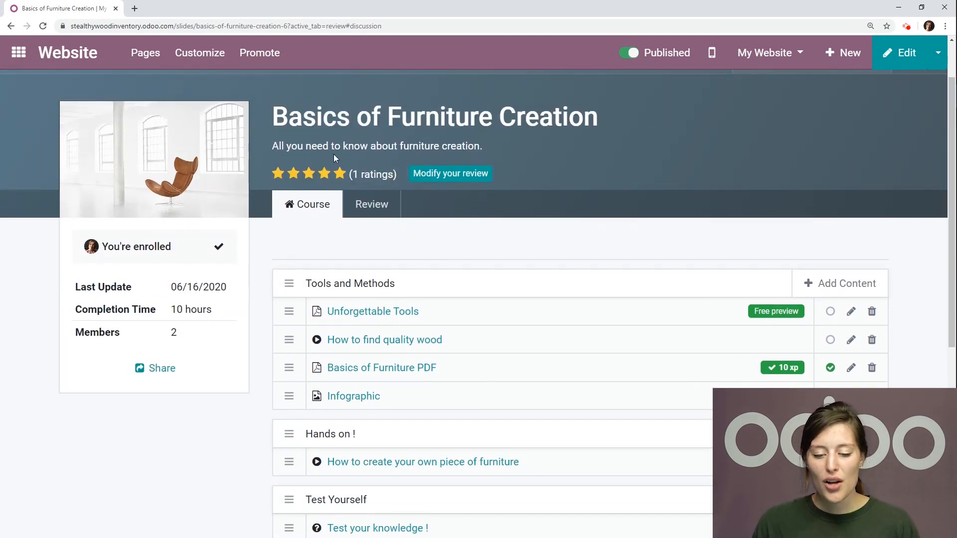
Open the course page for editing and inspect its description and title text
click(902, 58)
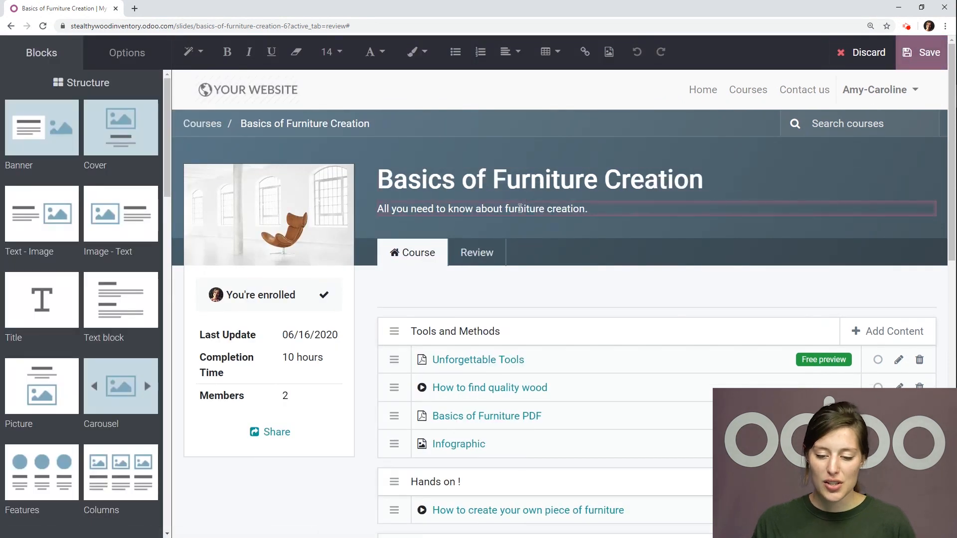
click(520, 208)
click(586, 211)
click(543, 179)
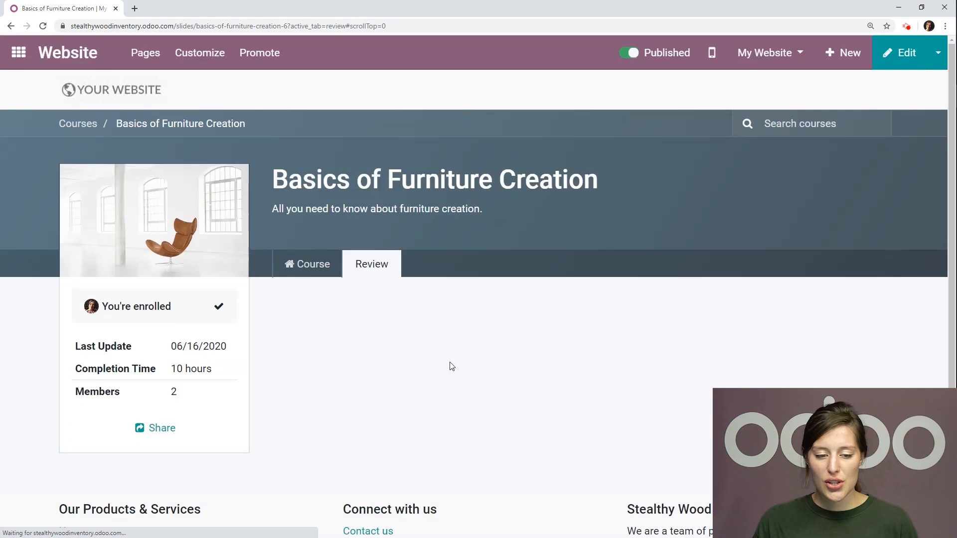
Look over the course's sections and lessons, and view its reviews before returning to the content list
scroll(371, 280, down, 1)
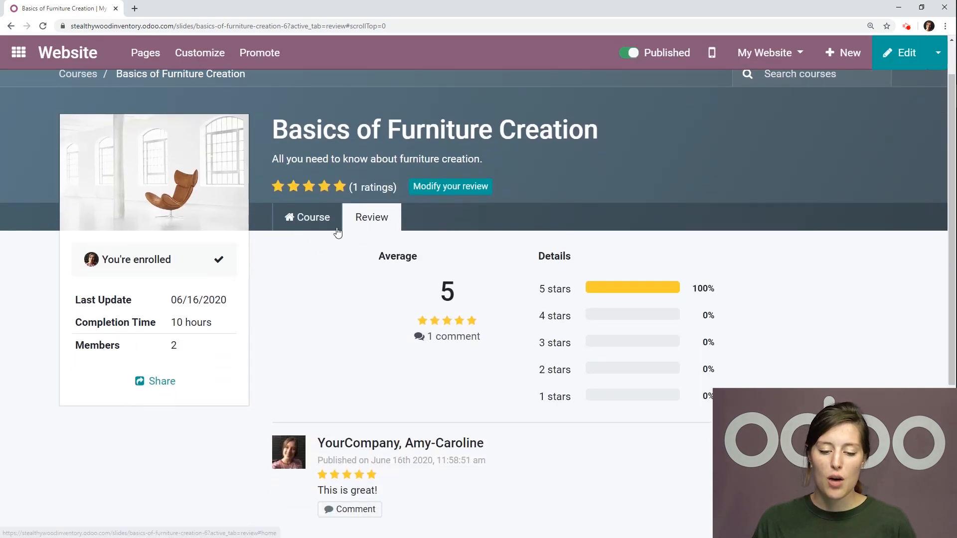
click(323, 219)
scroll(408, 263, down, 1)
scroll(408, 264, down, 1)
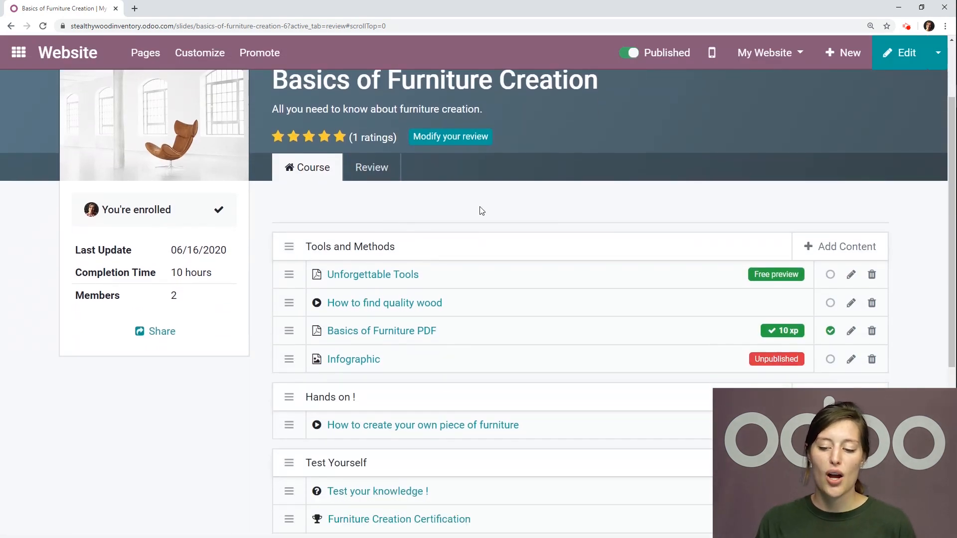
scroll(500, 209, down, 1)
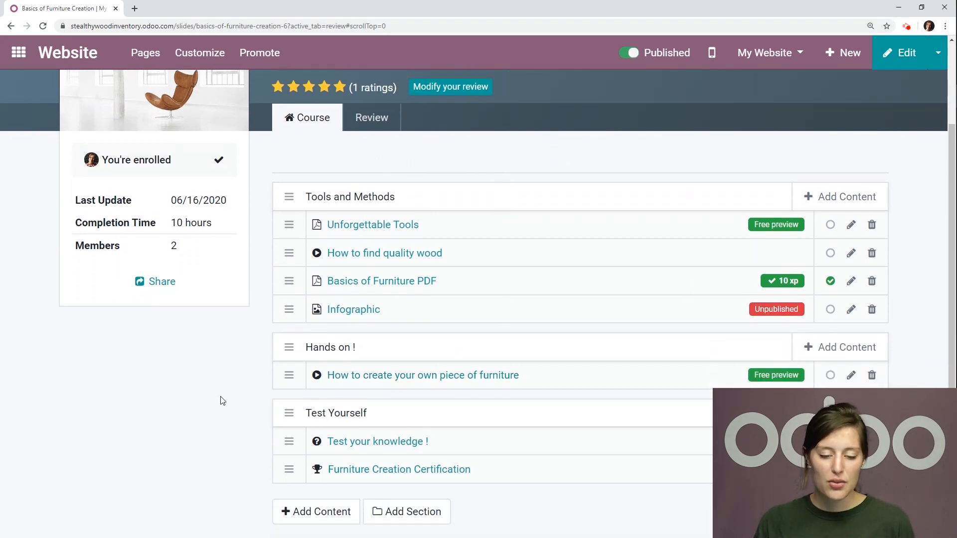
scroll(316, 271, up, 1)
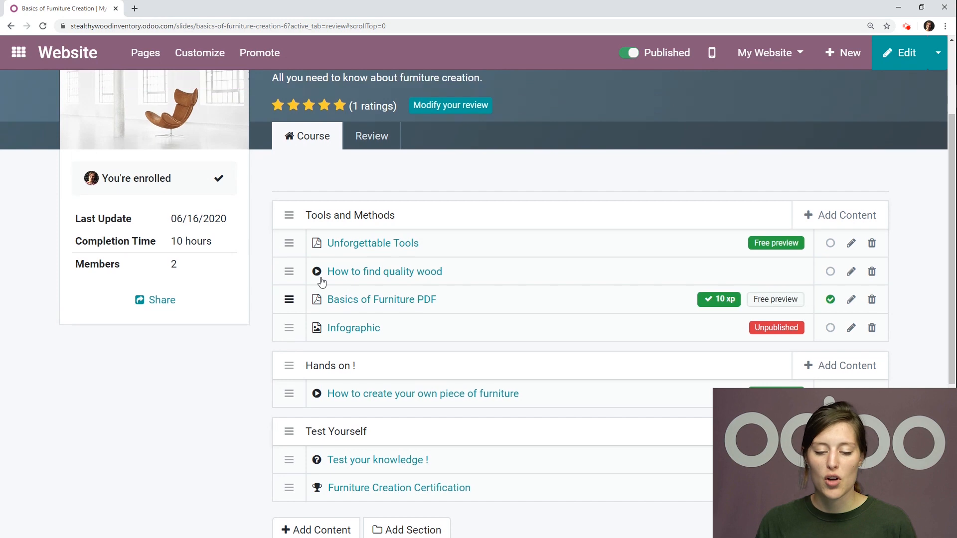
scroll(396, 202, up, 1)
click(376, 225)
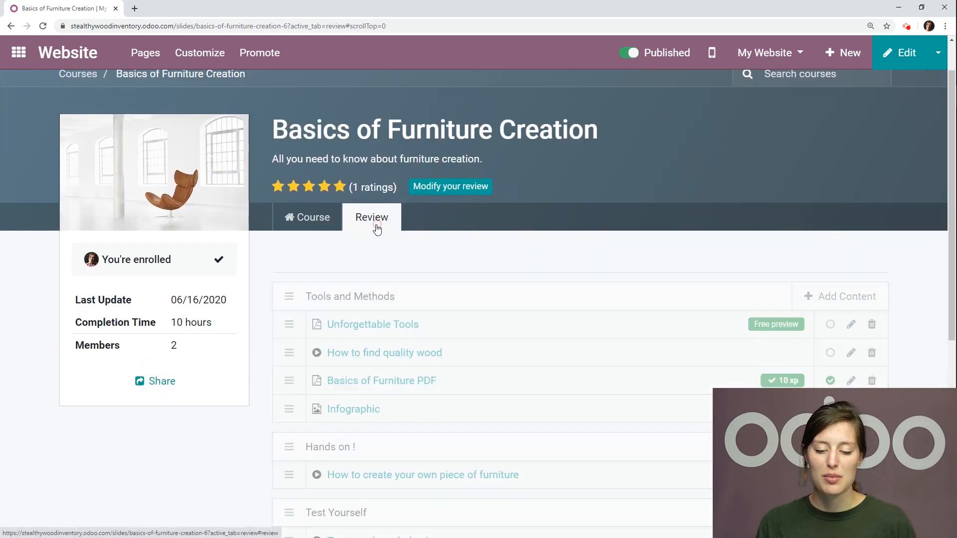
click(302, 222)
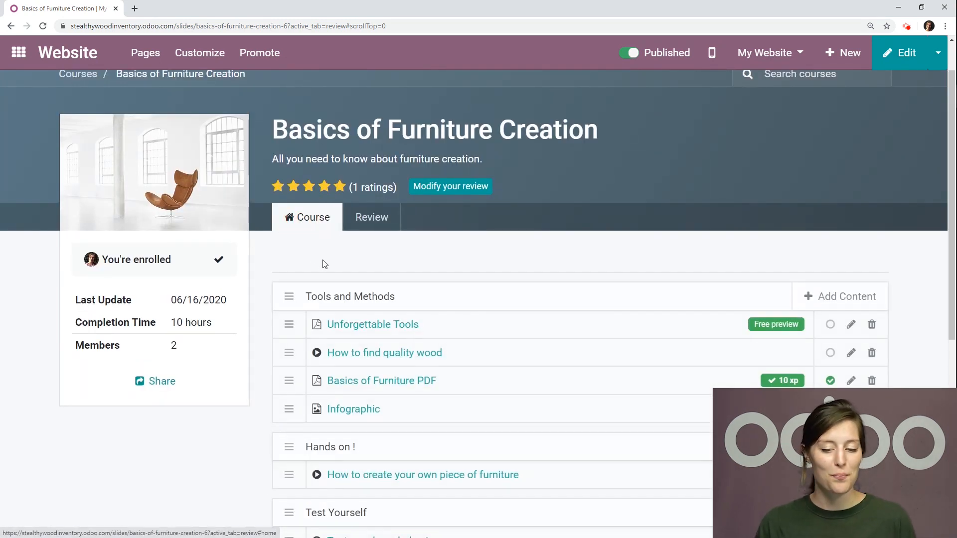